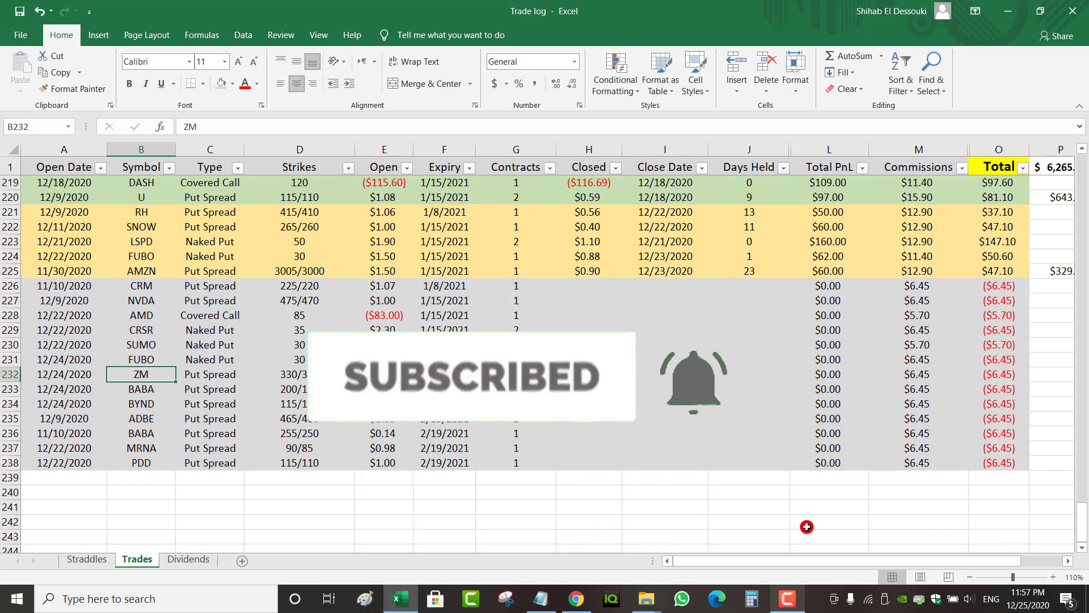
Step: Check the five yellow trades' sums: $329.00 net total, $392 PnL and $63 commissions
{"action": "scroll", "coordinate": [807, 527], "scroll_direction": "up", "scroll_amount": 5}
{"action": "left_click_drag", "start_coordinate": [908, 307], "coordinate": [899, 403]}
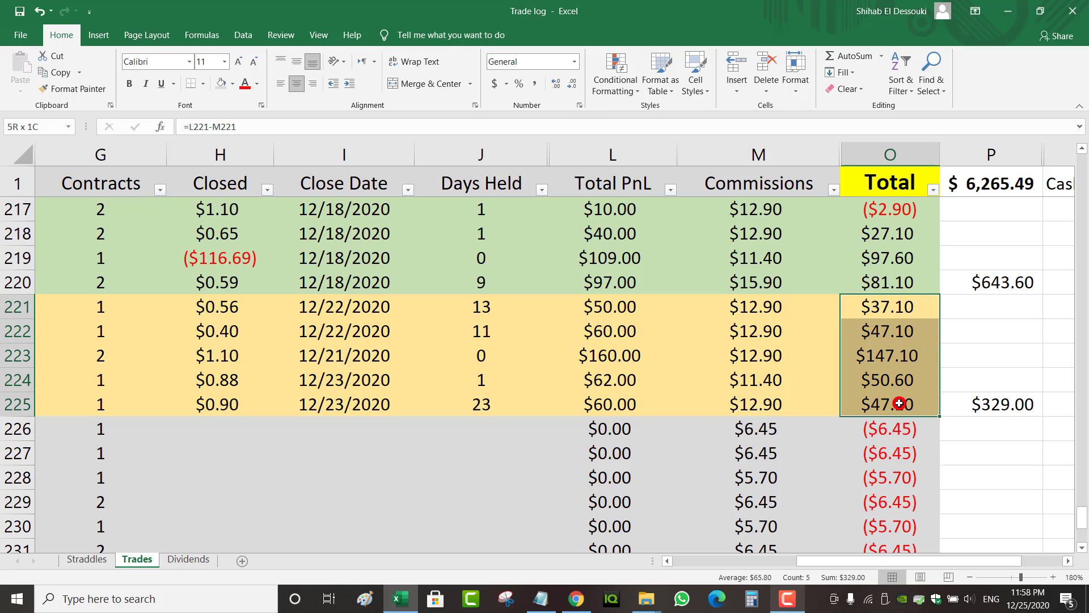
{"action": "left_click", "coordinate": [983, 402]}
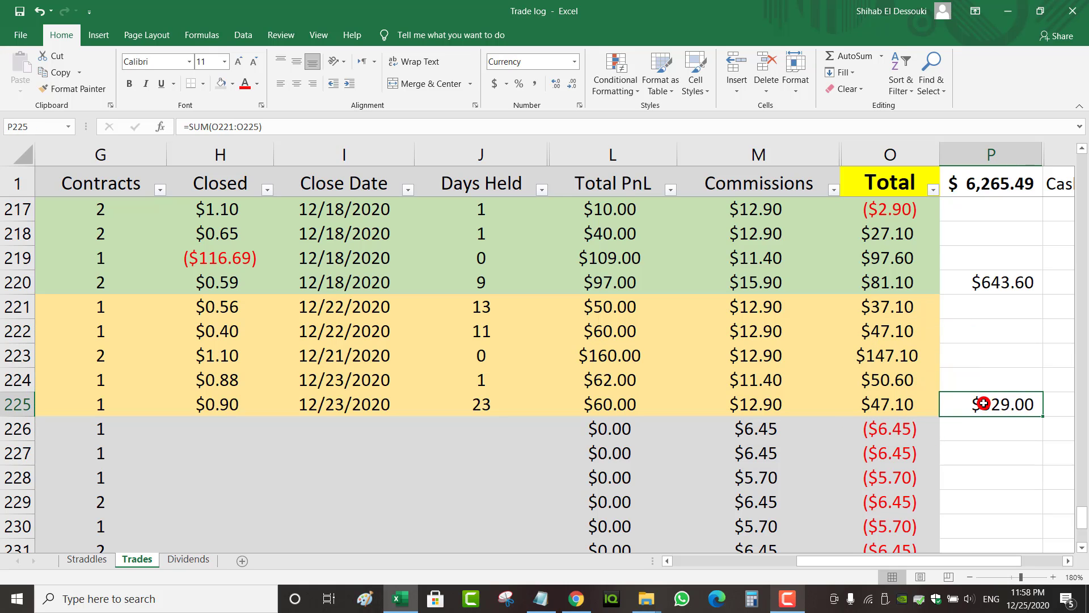
{"action": "left_click_drag", "start_coordinate": [626, 307], "coordinate": [601, 402]}
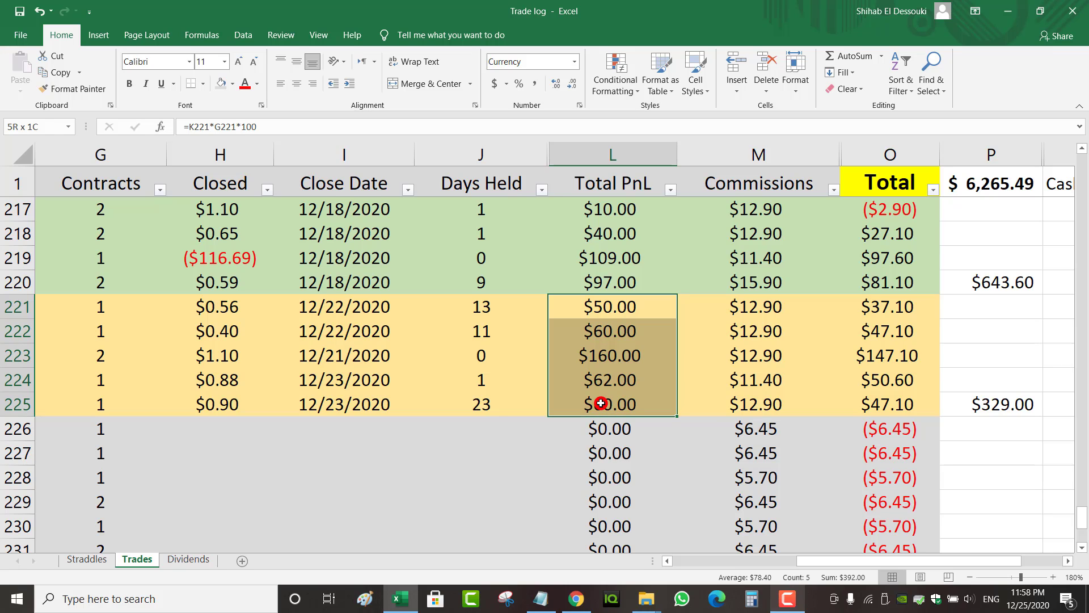
{"action": "left_click_drag", "start_coordinate": [734, 308], "coordinate": [745, 406]}
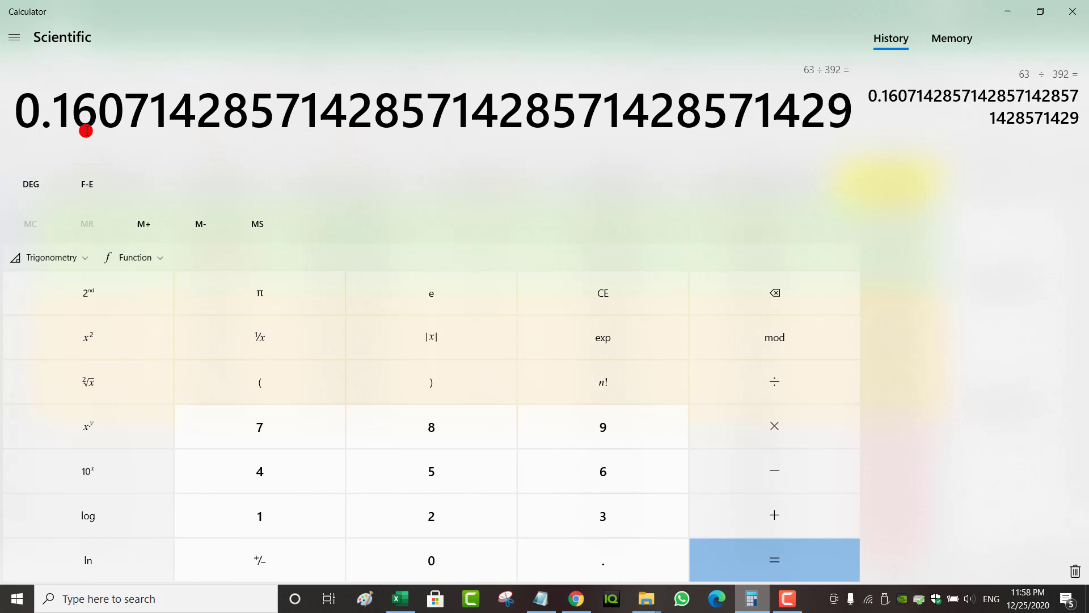
Step: Close Calculator and review RH's dates, 415/410 strikes, 13 days held and $0.56 close
{"action": "left_click", "coordinate": [1072, 11]}
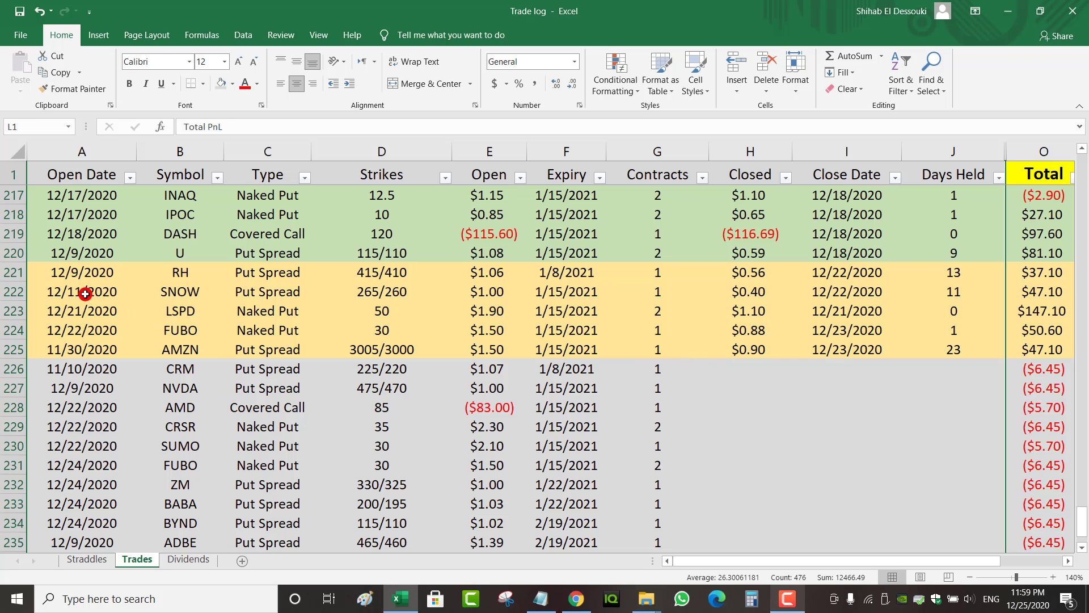
{"action": "left_click", "coordinate": [73, 277]}
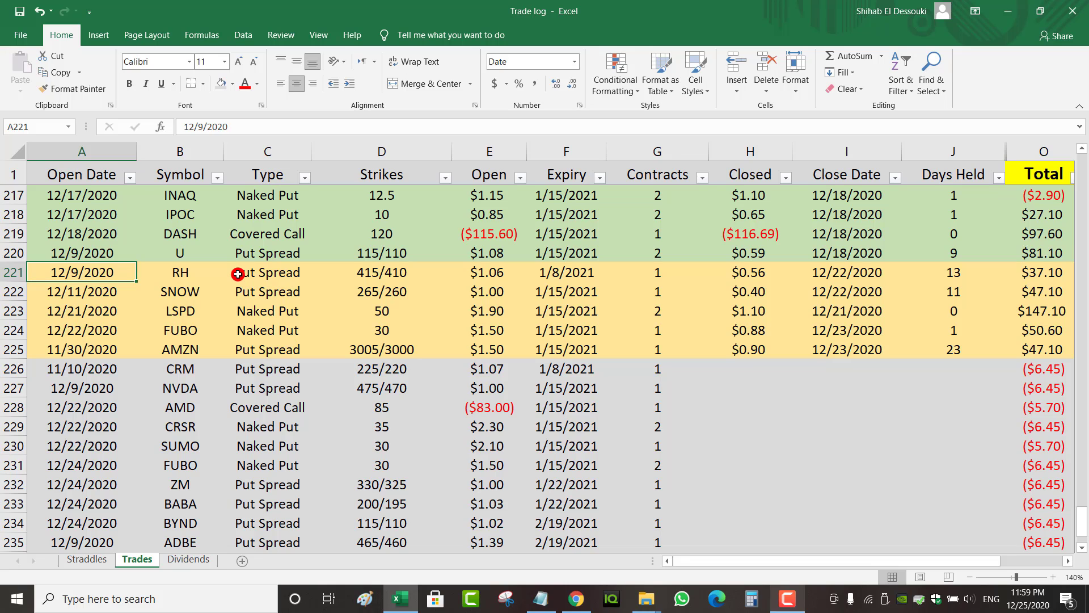
{"action": "left_click", "coordinate": [395, 273]}
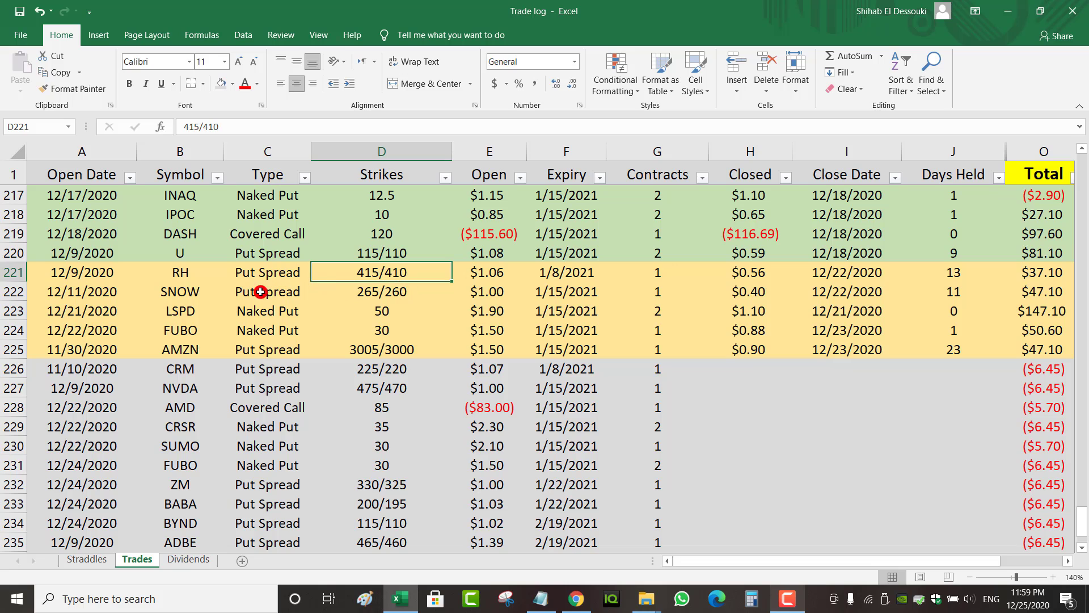
{"action": "left_click", "coordinate": [566, 274]}
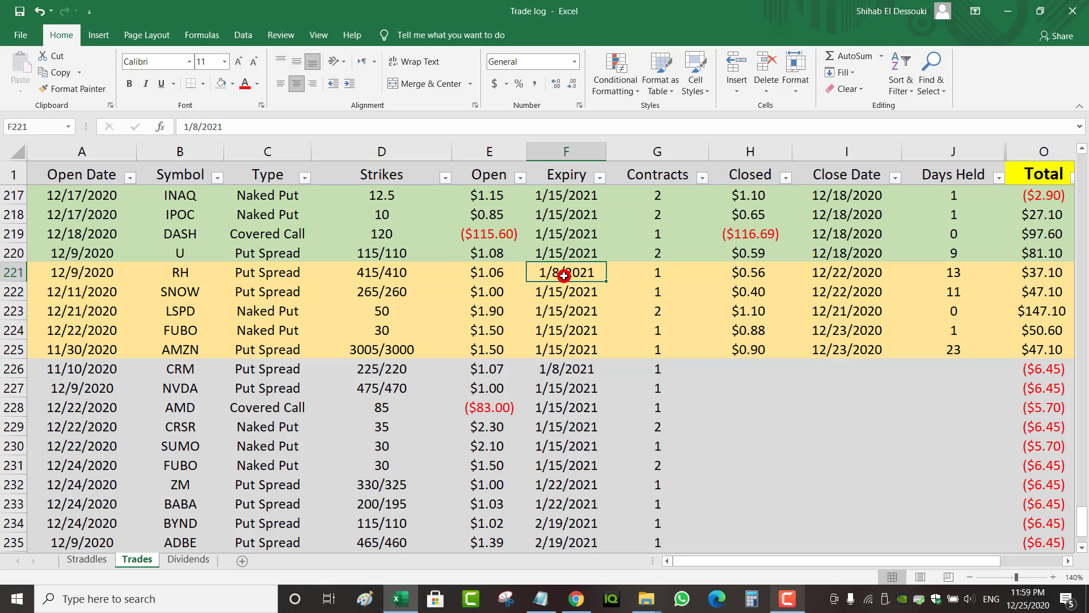
{"action": "left_click", "coordinate": [387, 277]}
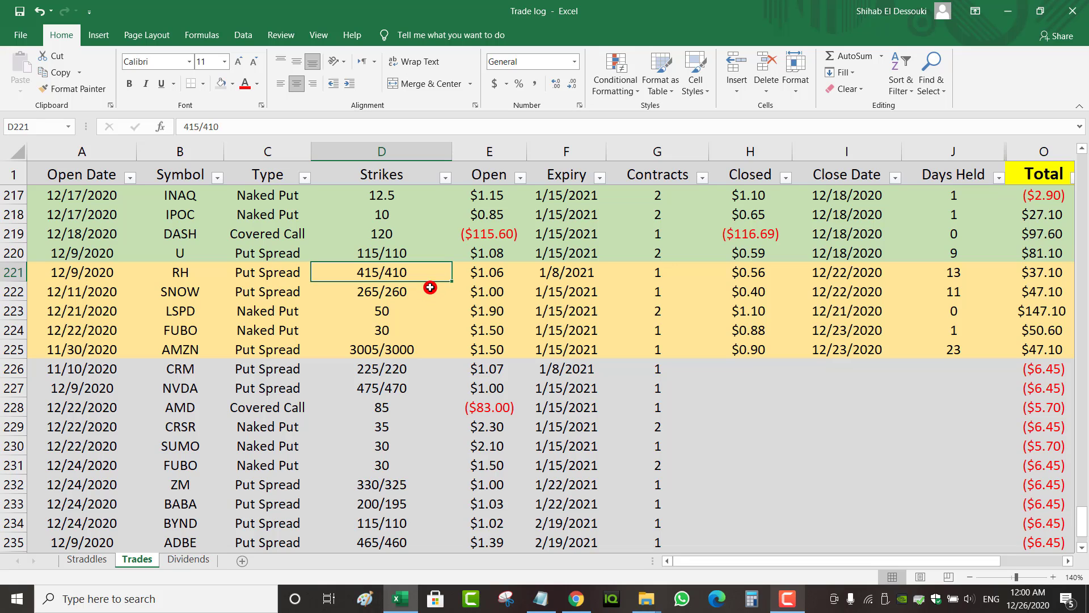
{"action": "left_click", "coordinate": [853, 276]}
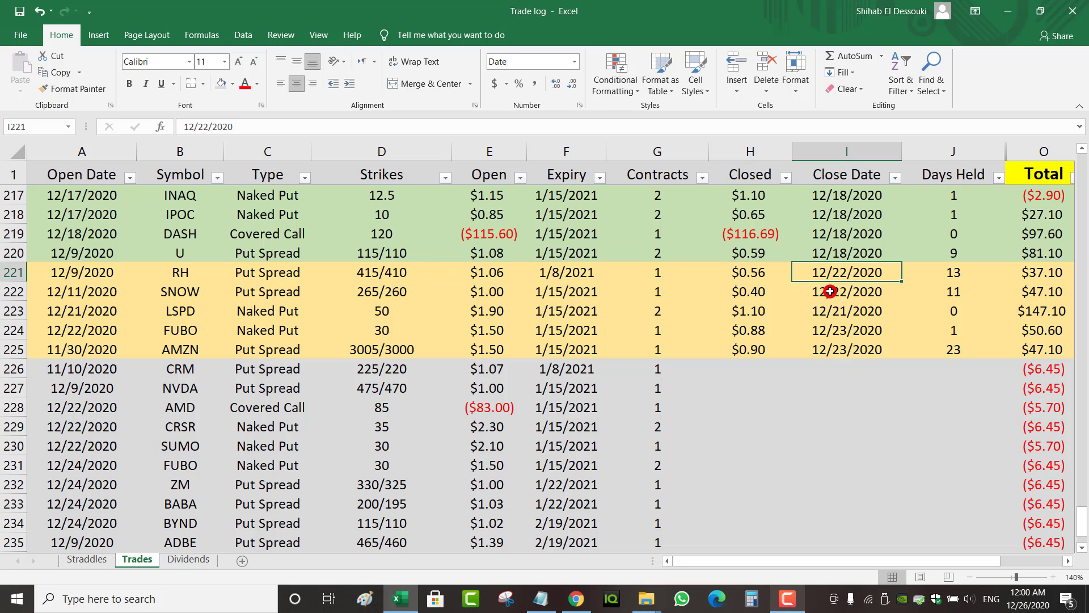
{"action": "left_click", "coordinate": [947, 274]}
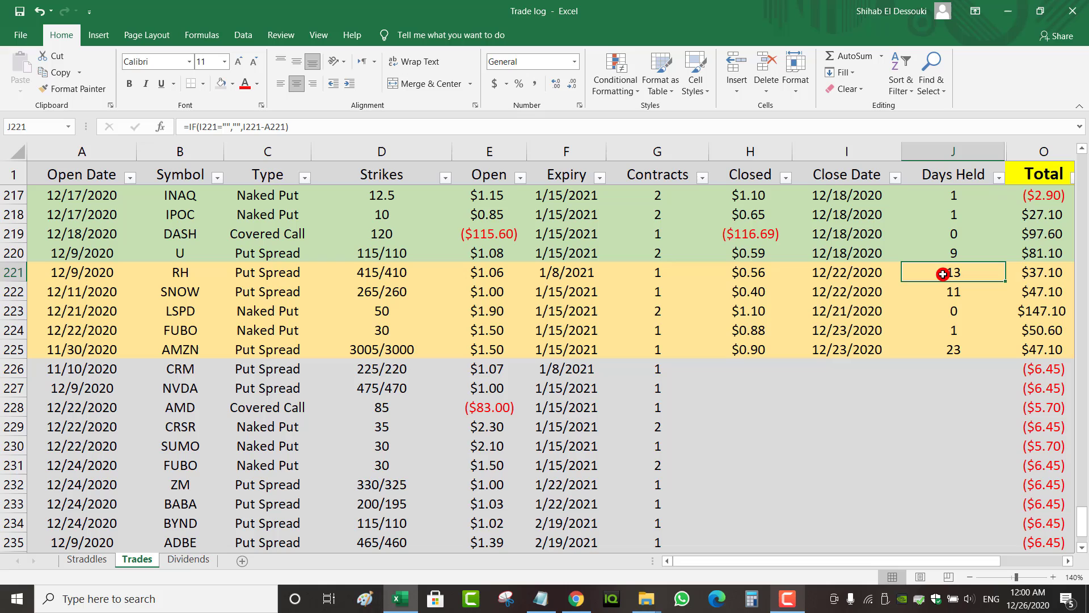
{"action": "left_click", "coordinate": [765, 273]}
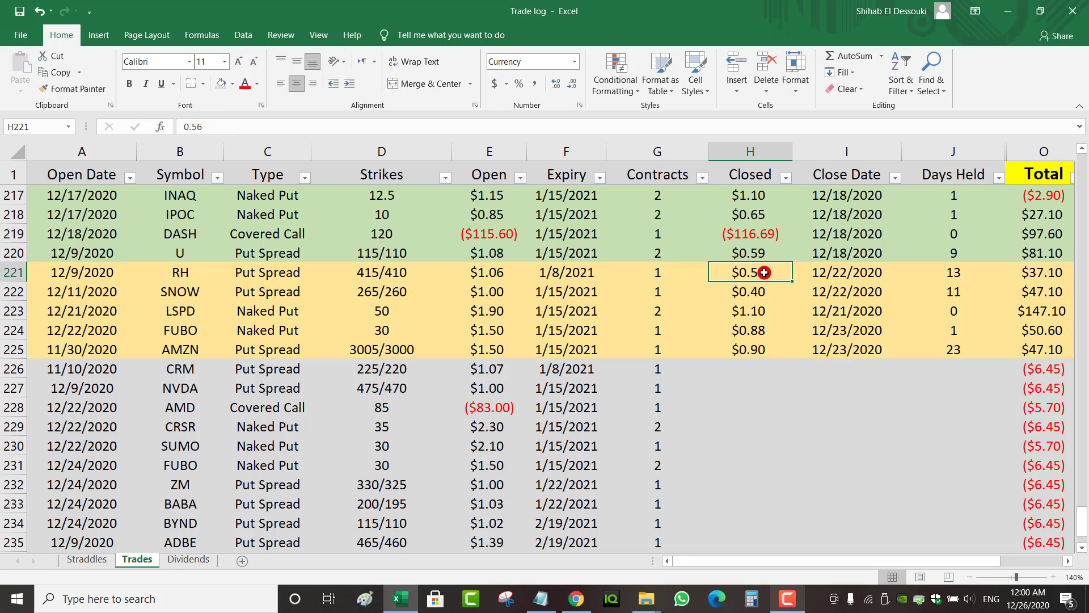
{"action": "left_click", "coordinate": [1024, 277]}
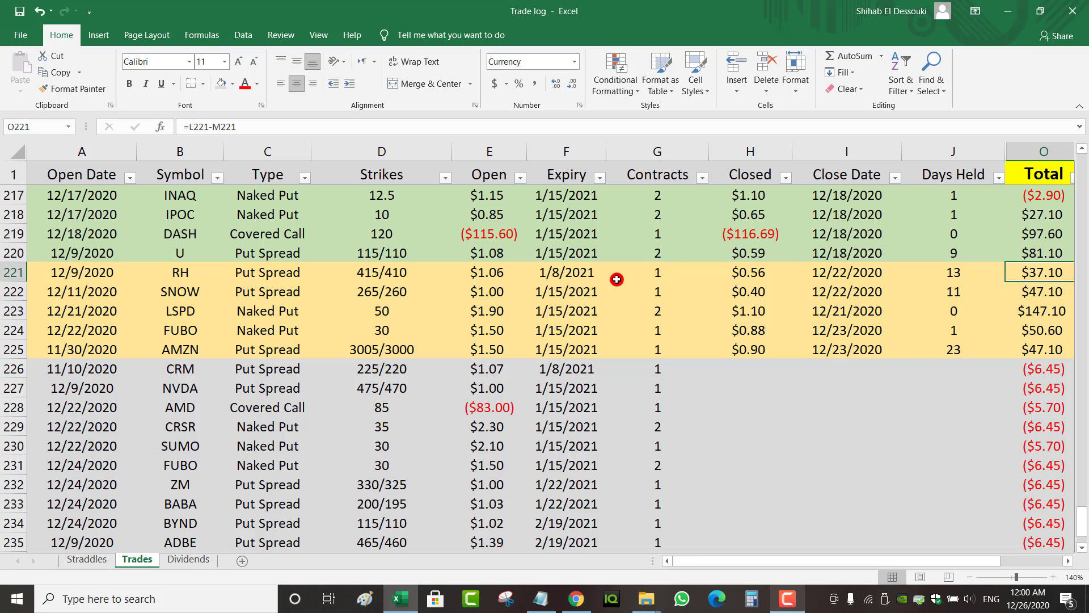
Step: Compare RH's opening and closing prices and confirm its $37.10 net total from =L221-M221
{"action": "left_click", "coordinate": [396, 272]}
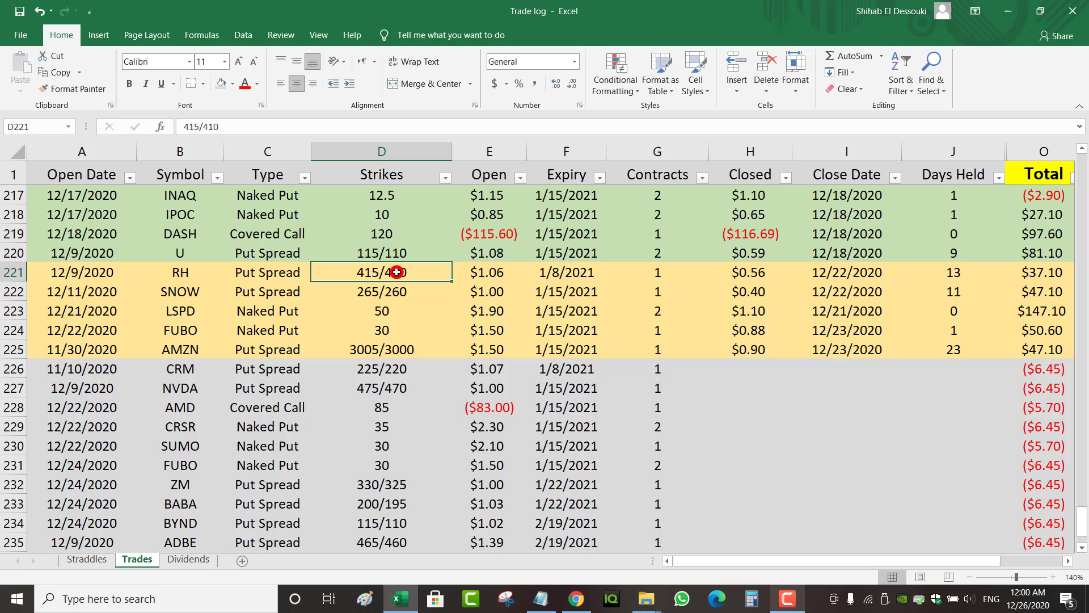
{"action": "left_click", "coordinate": [487, 272]}
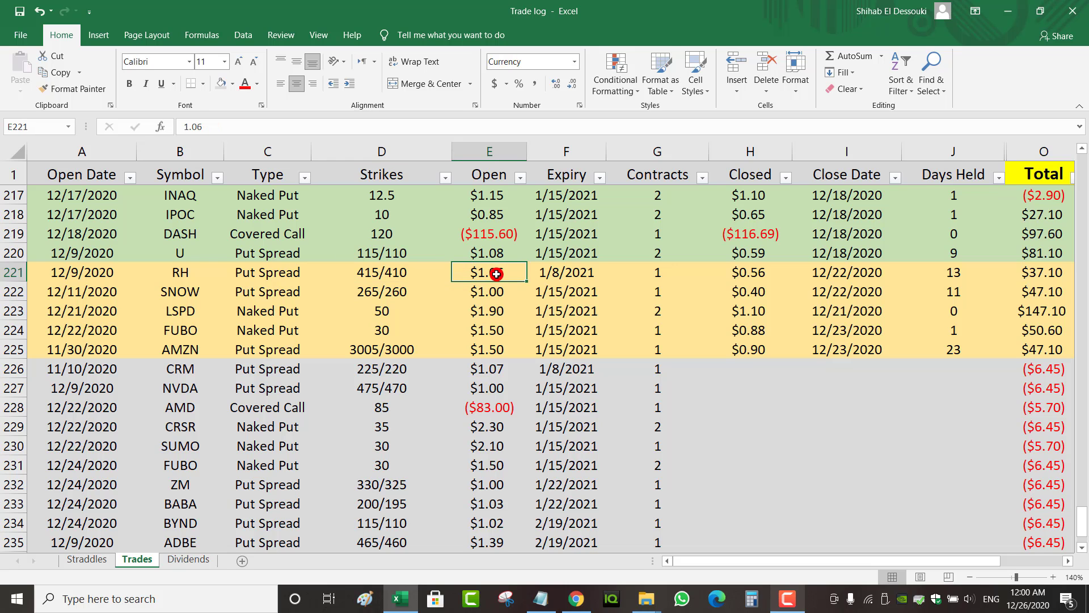
{"action": "left_click_drag", "start_coordinate": [802, 562], "coordinate": [843, 560]}
{"action": "left_click", "coordinate": [551, 277]}
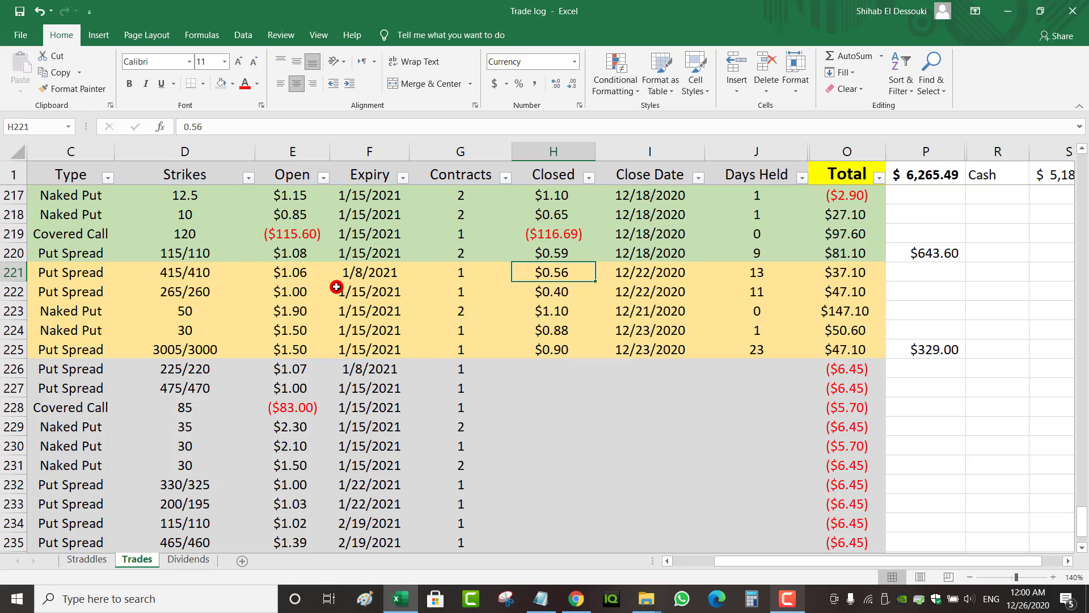
{"action": "left_click", "coordinate": [309, 280]}
{"action": "left_click", "coordinate": [559, 274]}
{"action": "left_click", "coordinate": [852, 271]}
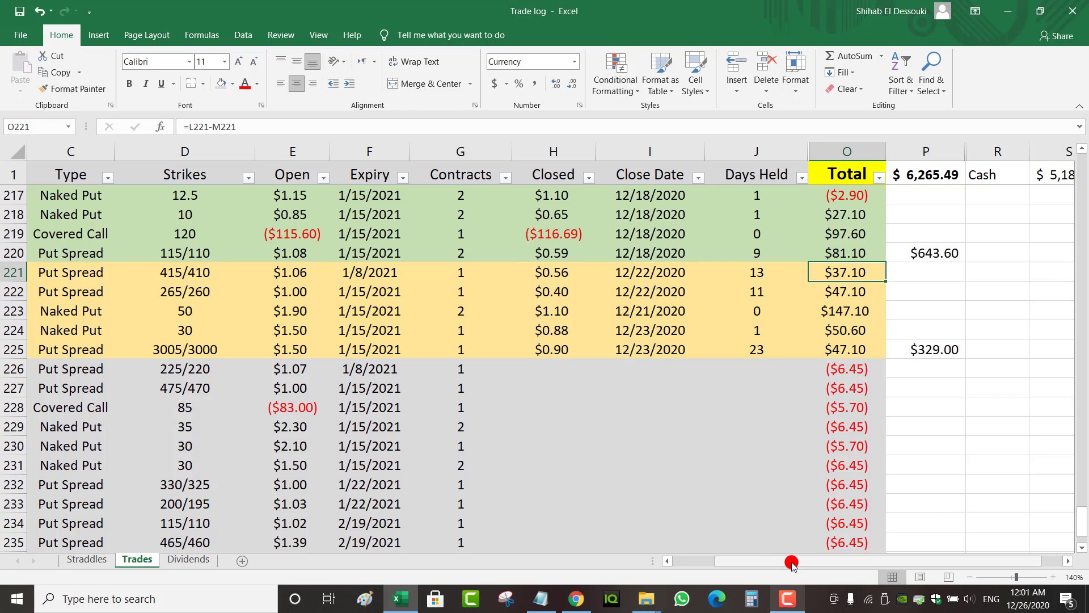
{"action": "left_click_drag", "start_coordinate": [792, 564], "coordinate": [751, 564]}
{"action": "left_click", "coordinate": [199, 296]}
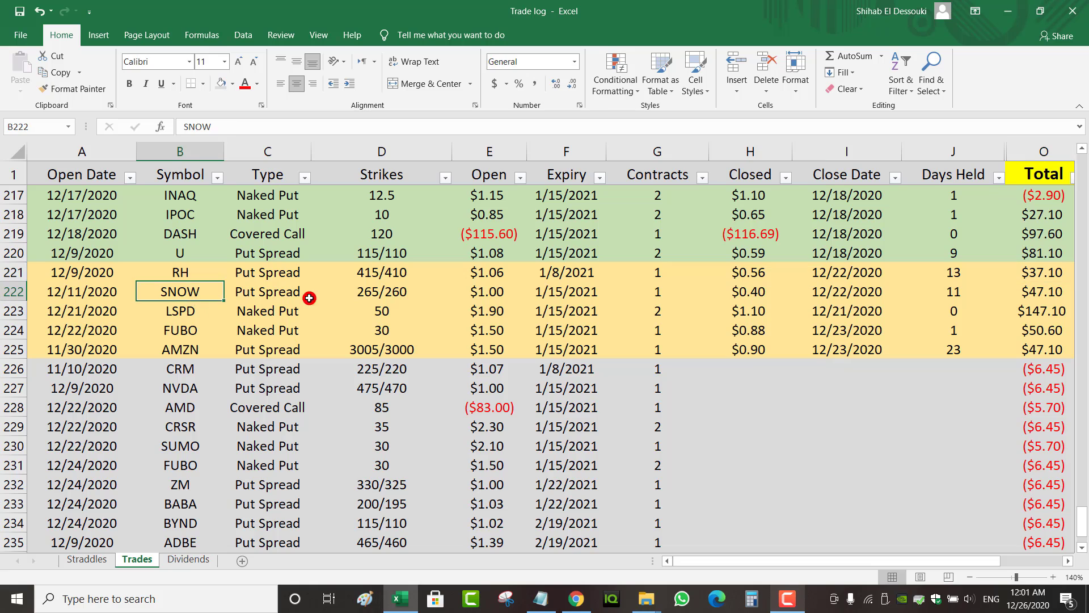
{"action": "left_click", "coordinate": [365, 291]}
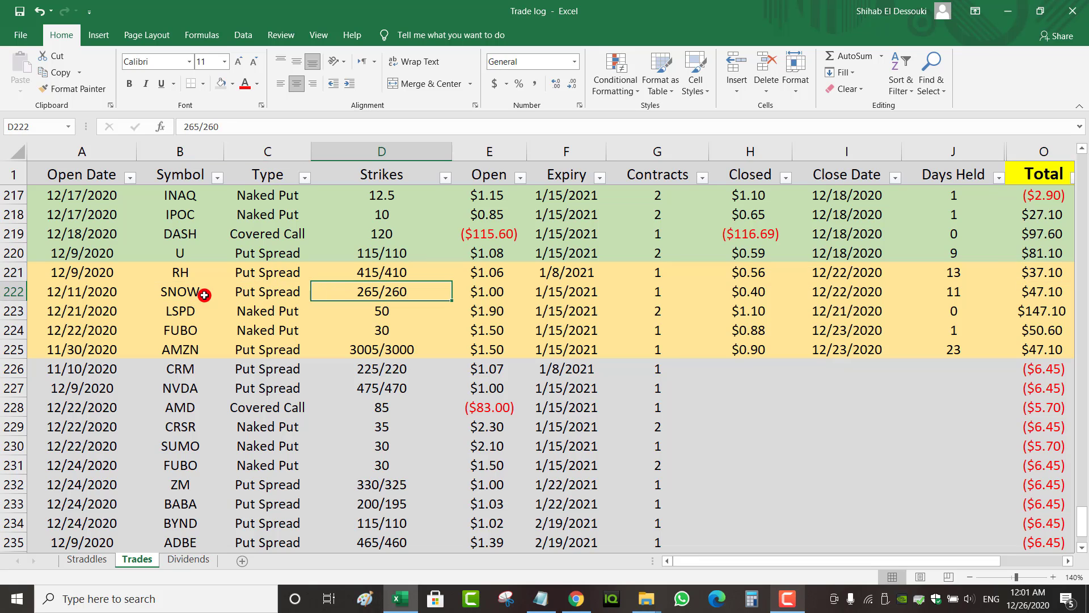
{"action": "left_click", "coordinate": [79, 295]}
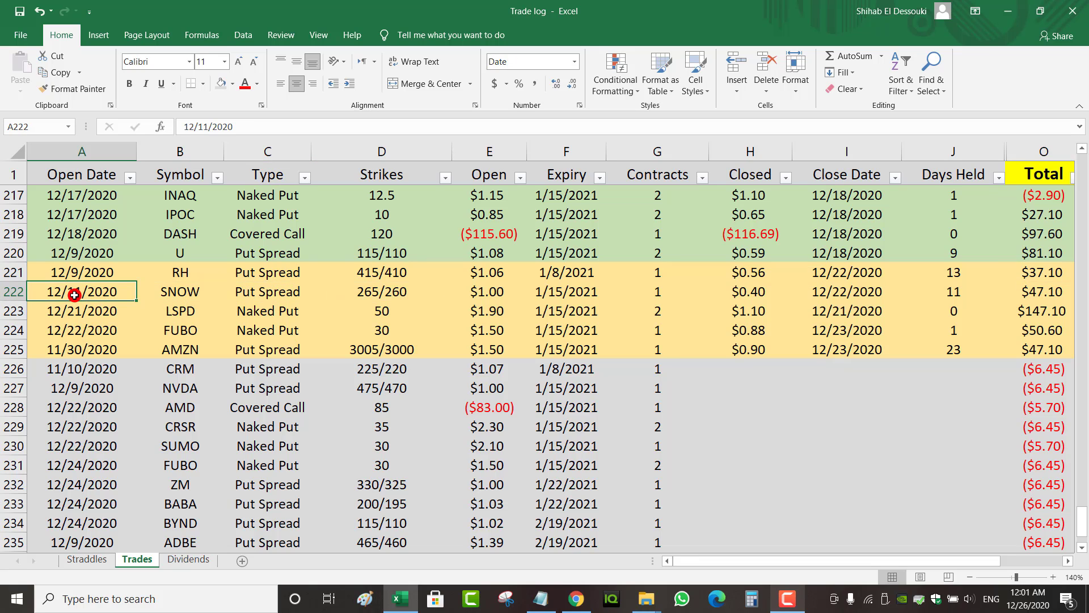
{"action": "left_click", "coordinate": [394, 293]}
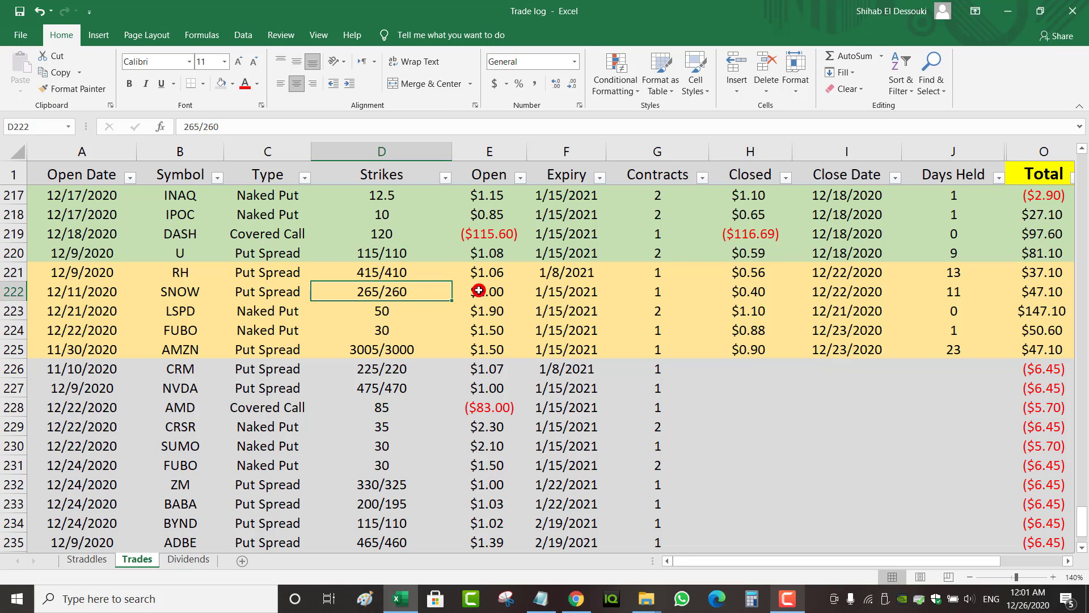
{"action": "left_click", "coordinate": [549, 289]}
{"action": "left_click", "coordinate": [375, 297]}
{"action": "left_click", "coordinate": [760, 295]}
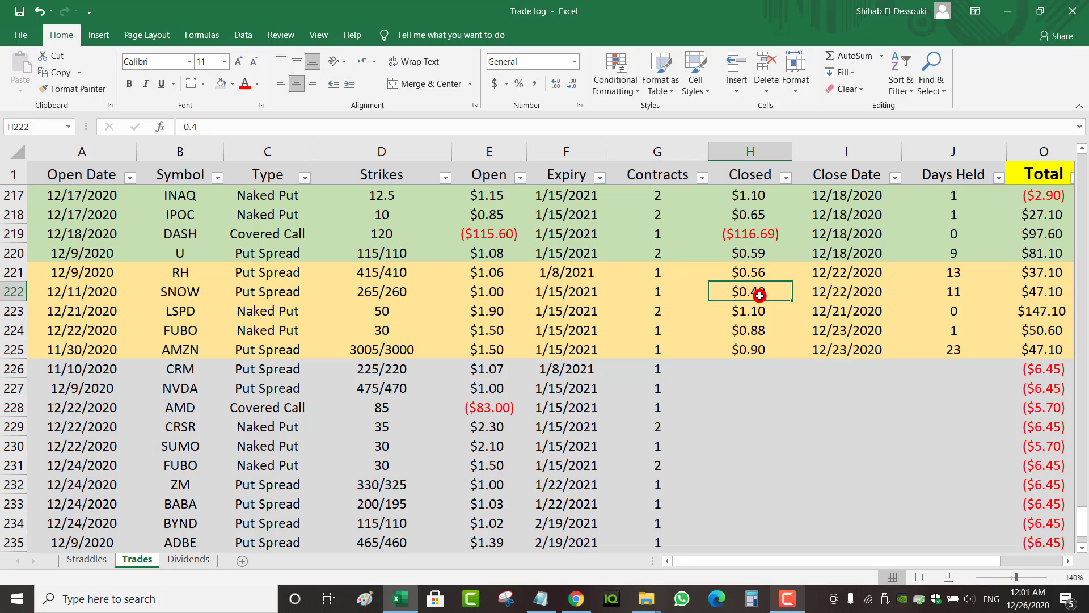
{"action": "left_click", "coordinate": [501, 296]}
{"action": "left_click", "coordinate": [745, 294]}
{"action": "left_click", "coordinate": [946, 295]}
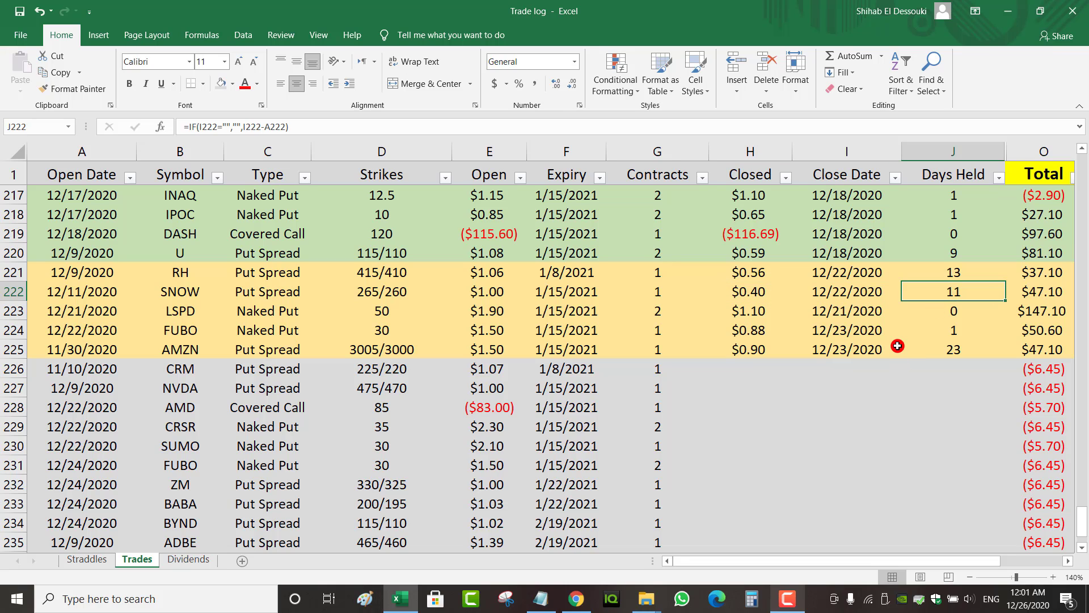
{"action": "left_click", "coordinate": [1043, 296]}
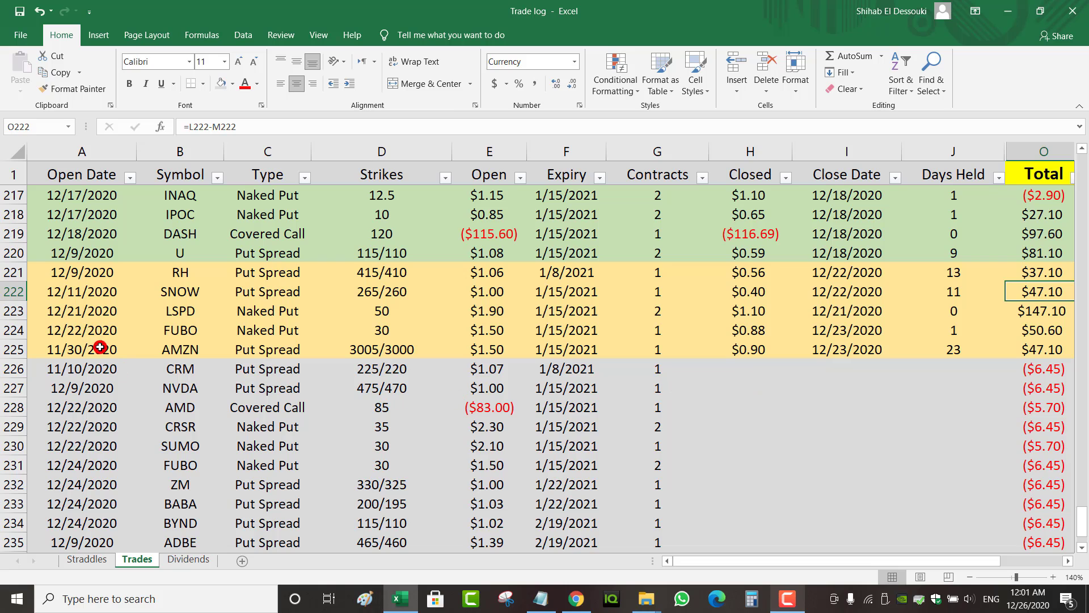
{"action": "left_click", "coordinate": [170, 313]}
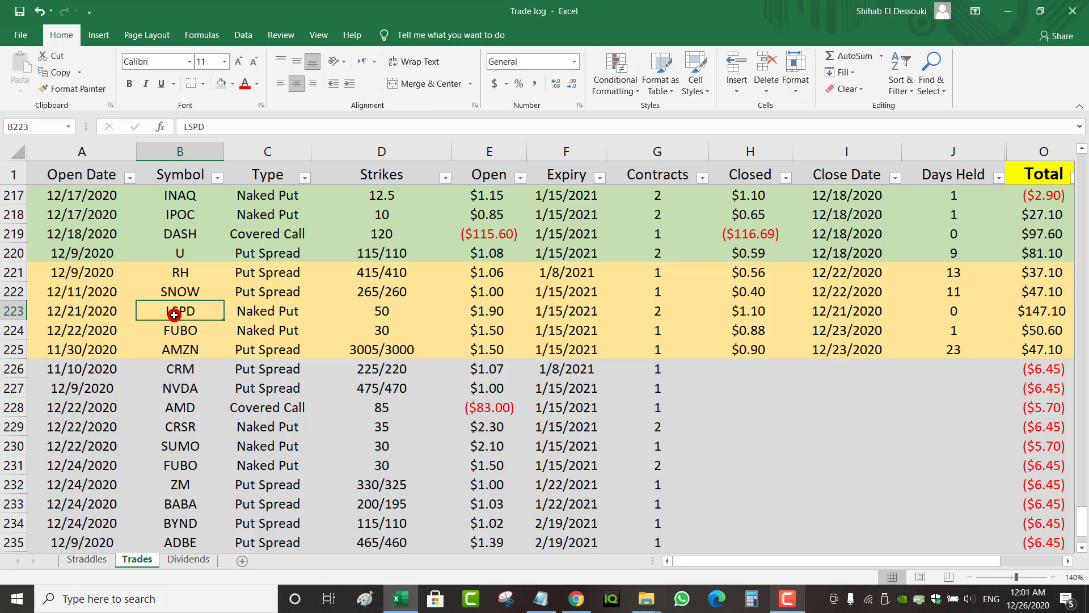
{"action": "left_click", "coordinate": [79, 311]}
{"action": "left_click", "coordinate": [265, 311]}
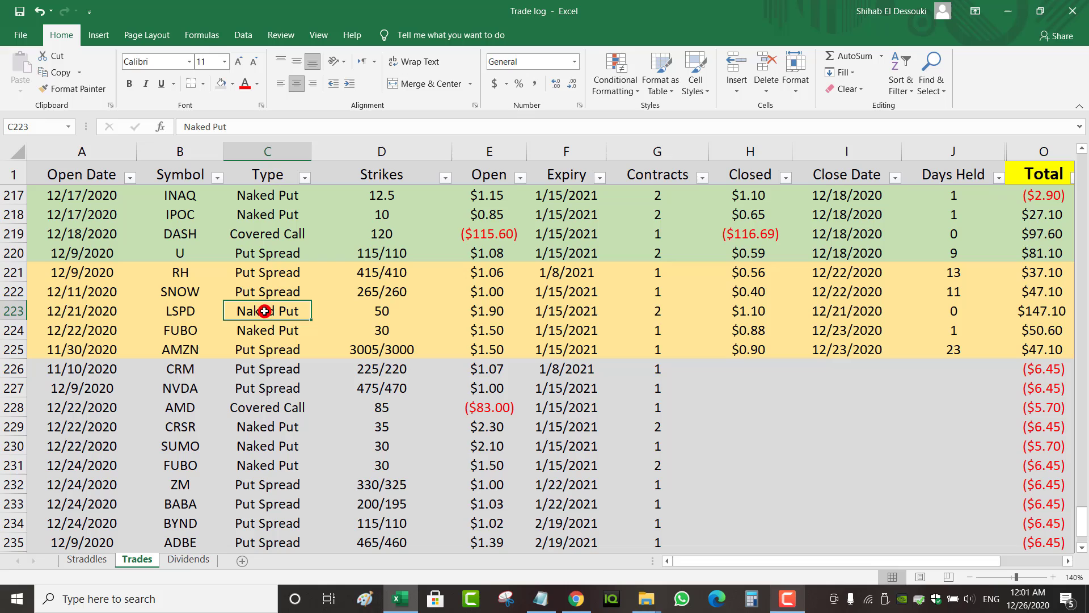
{"action": "left_click", "coordinate": [663, 312]}
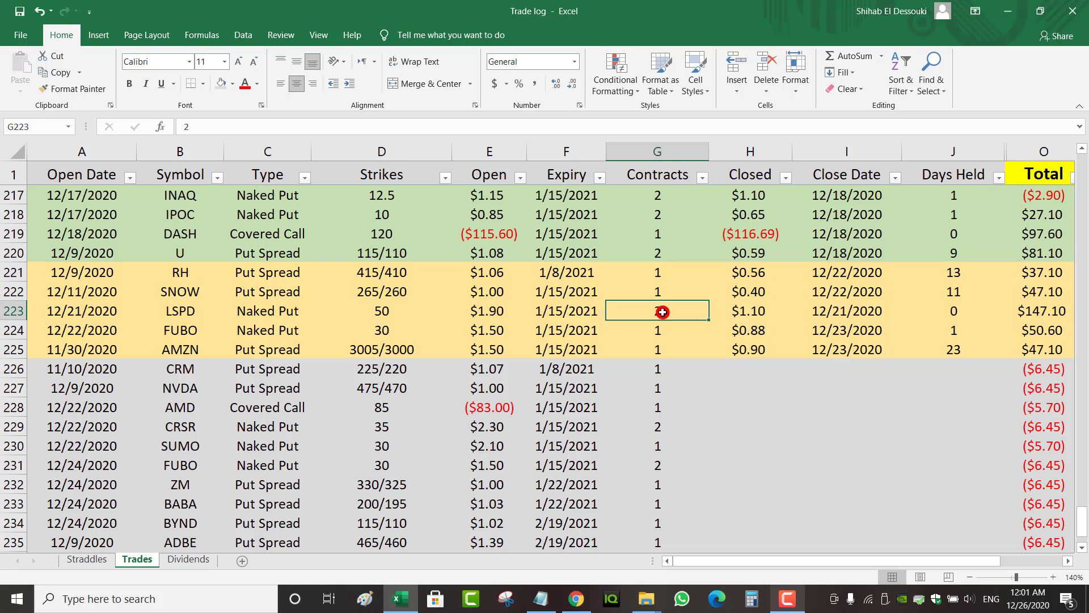
{"action": "left_click", "coordinate": [496, 315]}
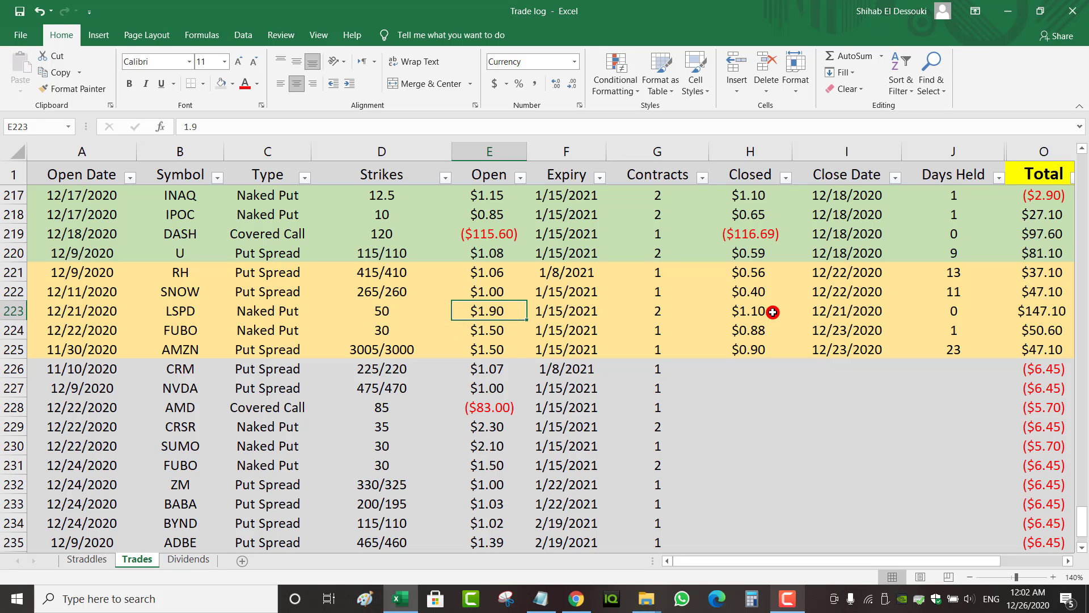
{"action": "left_click", "coordinate": [872, 318]}
{"action": "left_click", "coordinate": [970, 316]}
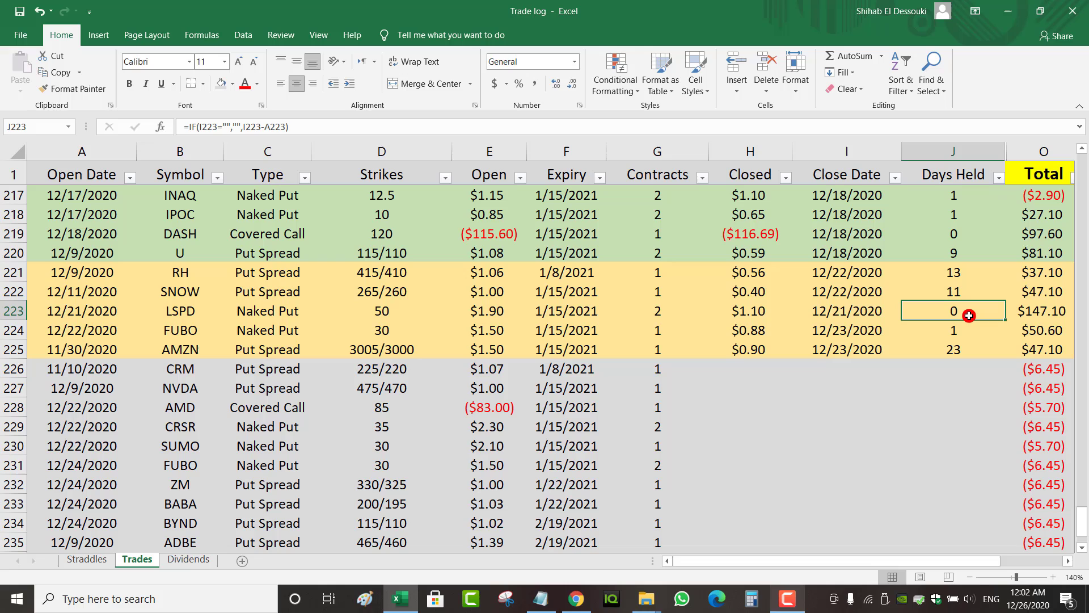
{"action": "left_click", "coordinate": [851, 314]}
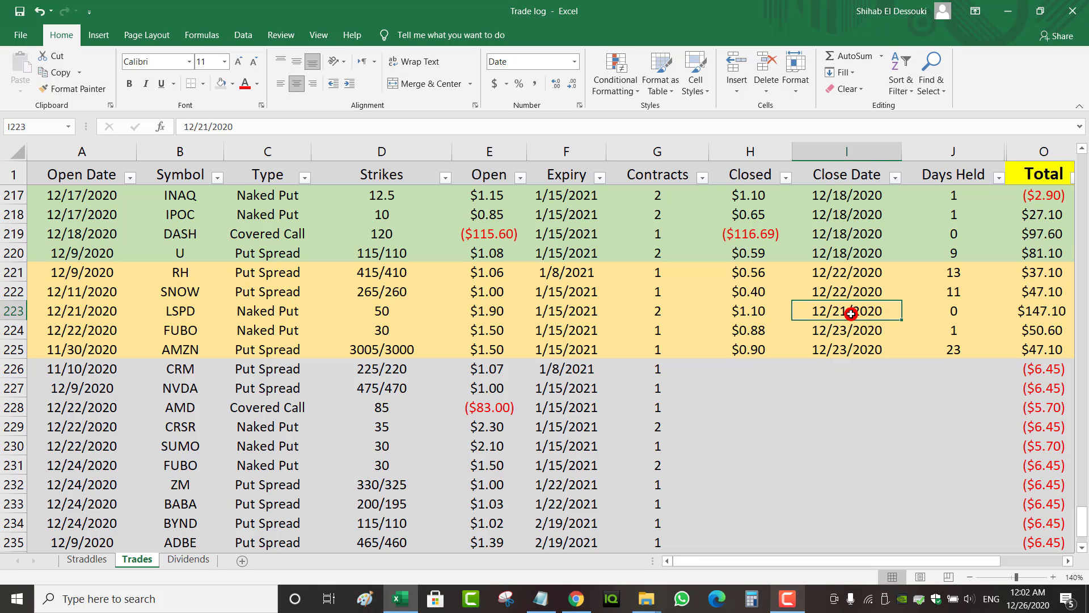
{"action": "left_click", "coordinate": [747, 311]}
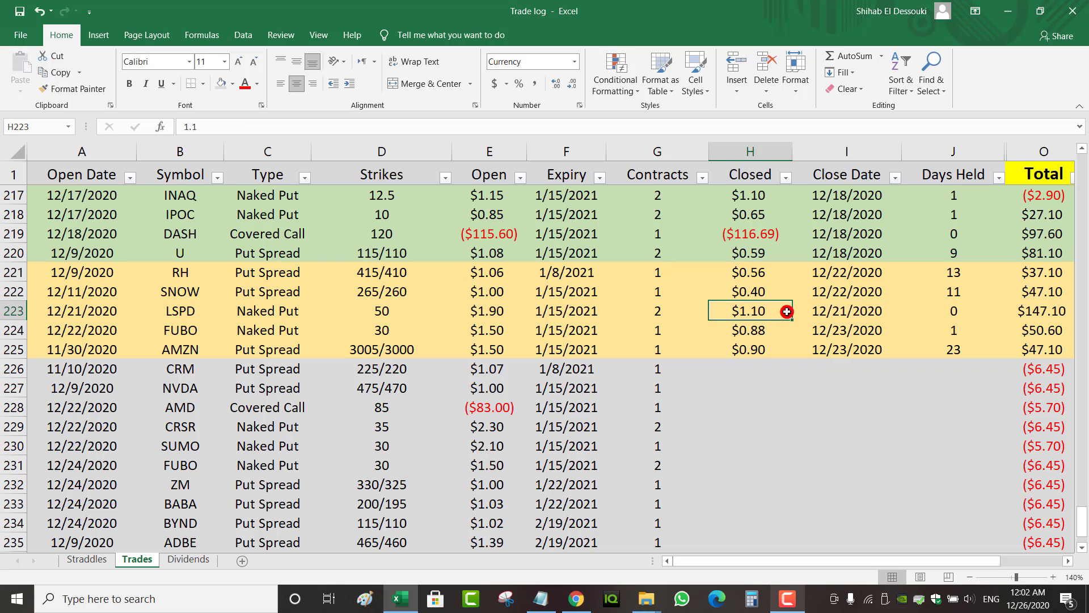
{"action": "left_click", "coordinate": [1025, 314]}
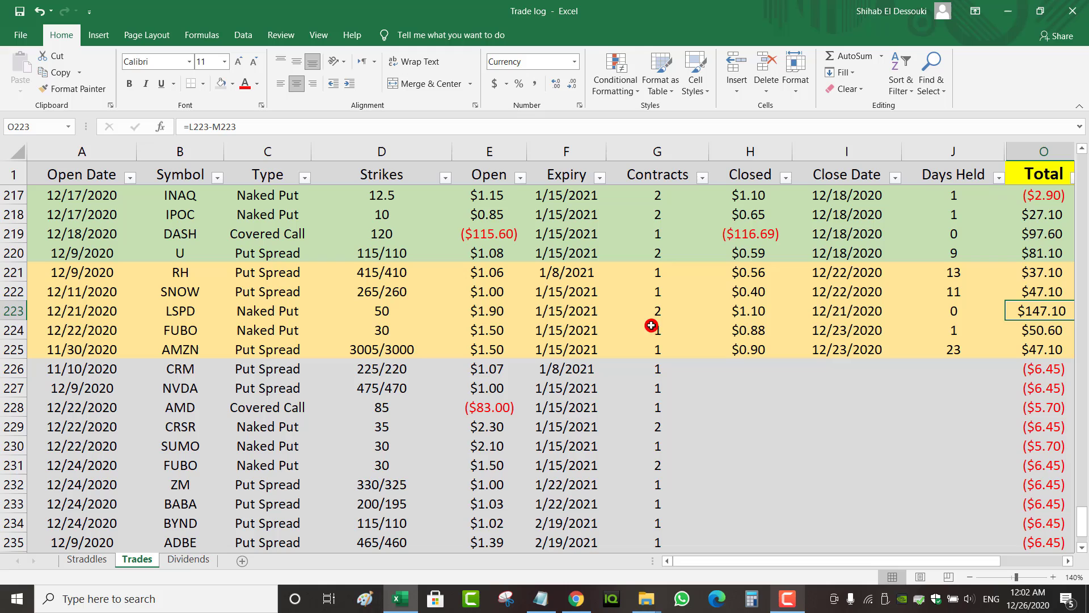
{"action": "left_click", "coordinate": [562, 311]}
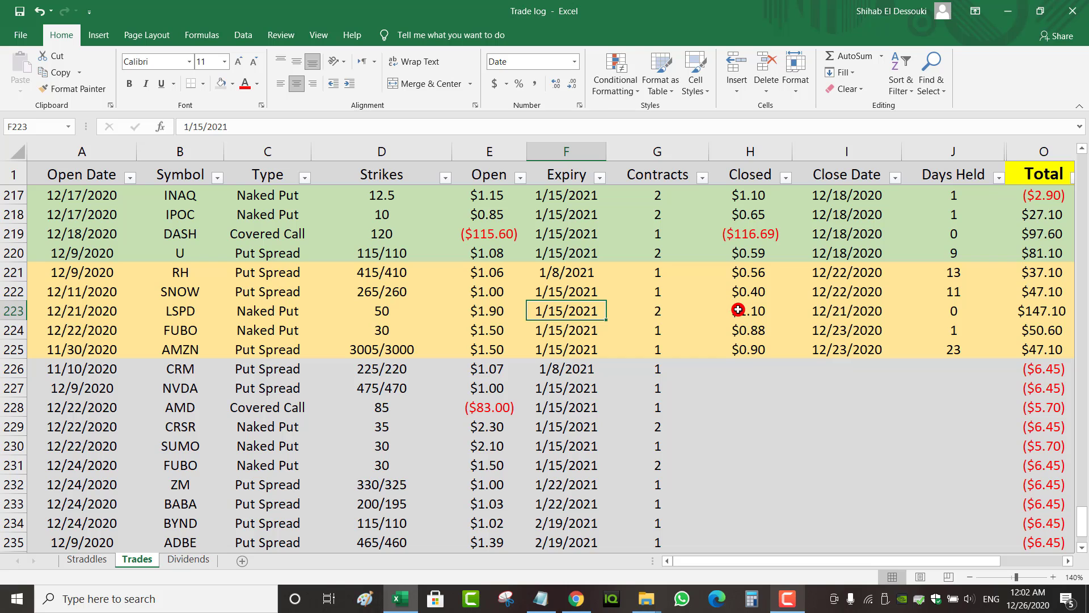
{"action": "key", "text": "alt+Tab"}
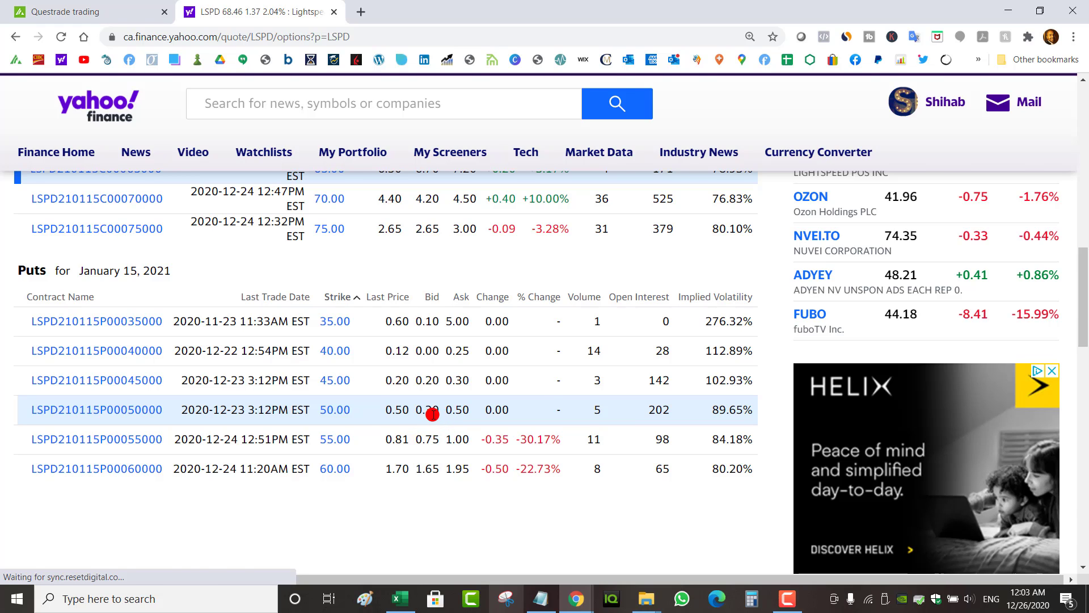
{"action": "key", "text": "alt+Tab"}
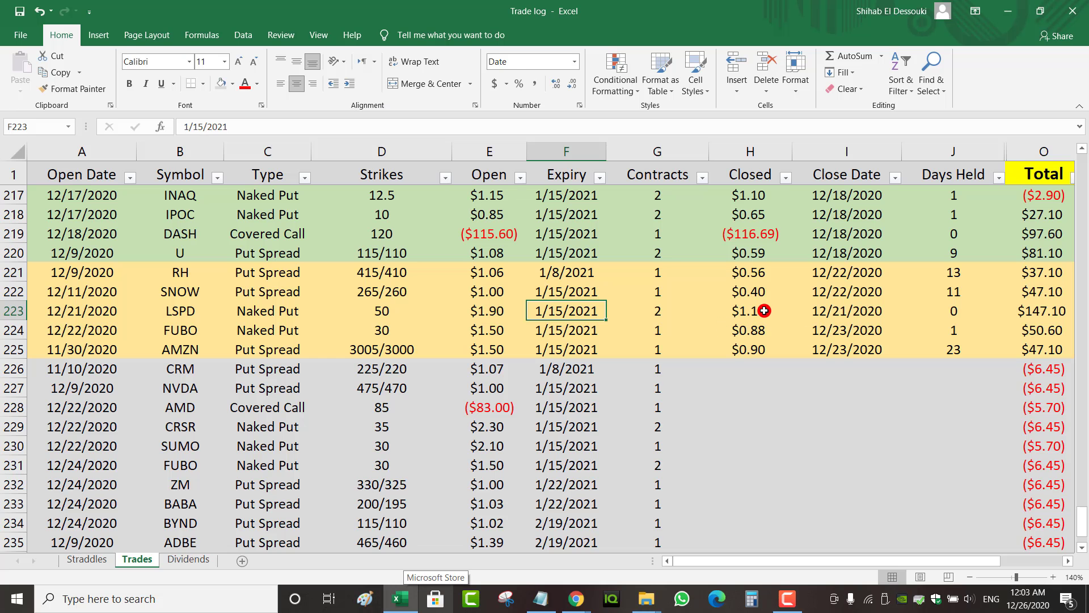
{"action": "left_click", "coordinate": [764, 311]}
{"action": "type", "text": "."}
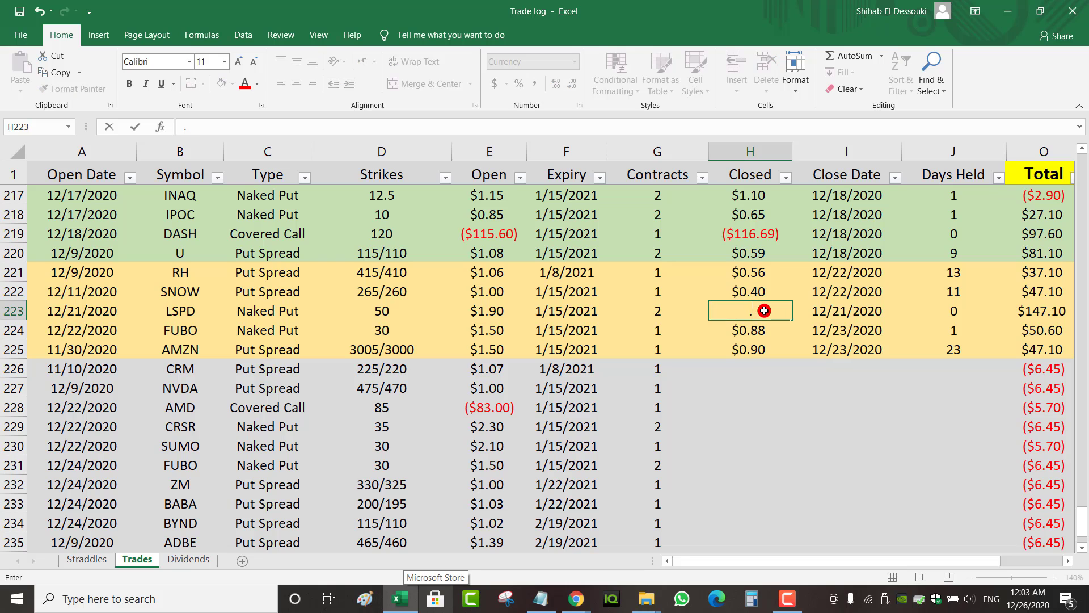
{"action": "type", "text": "4"}
{"action": "key", "text": "Tab"}
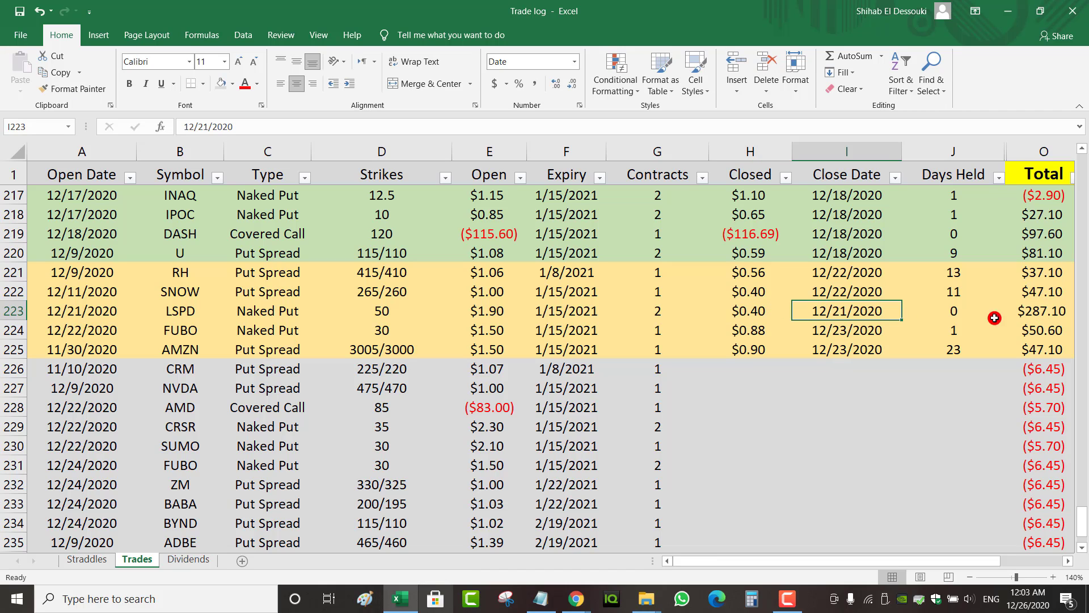
{"action": "left_click", "coordinate": [1030, 306]}
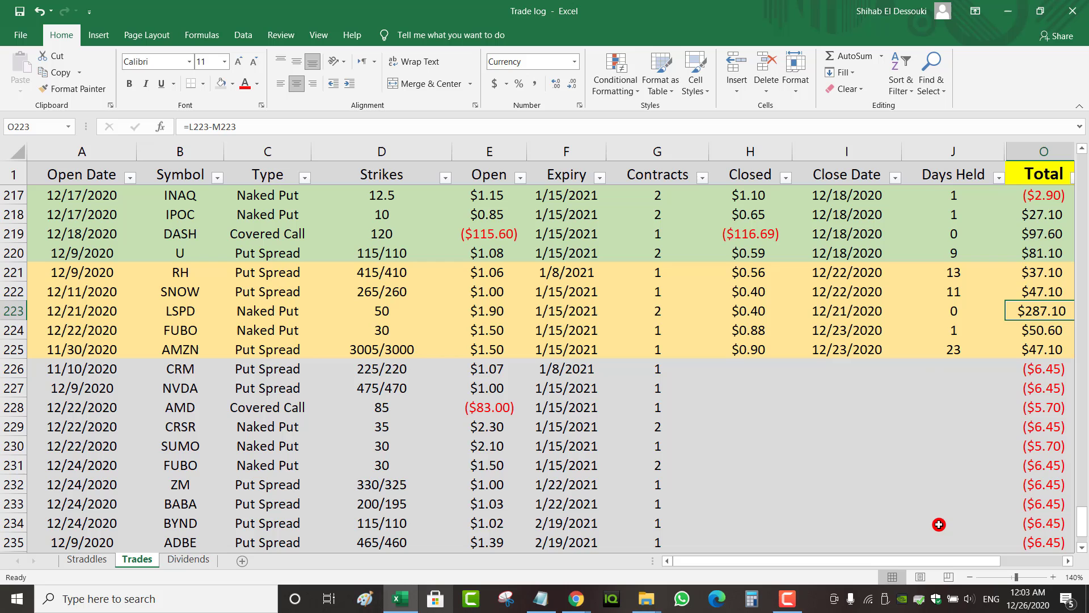
{"action": "left_click_drag", "start_coordinate": [957, 559], "coordinate": [981, 559]}
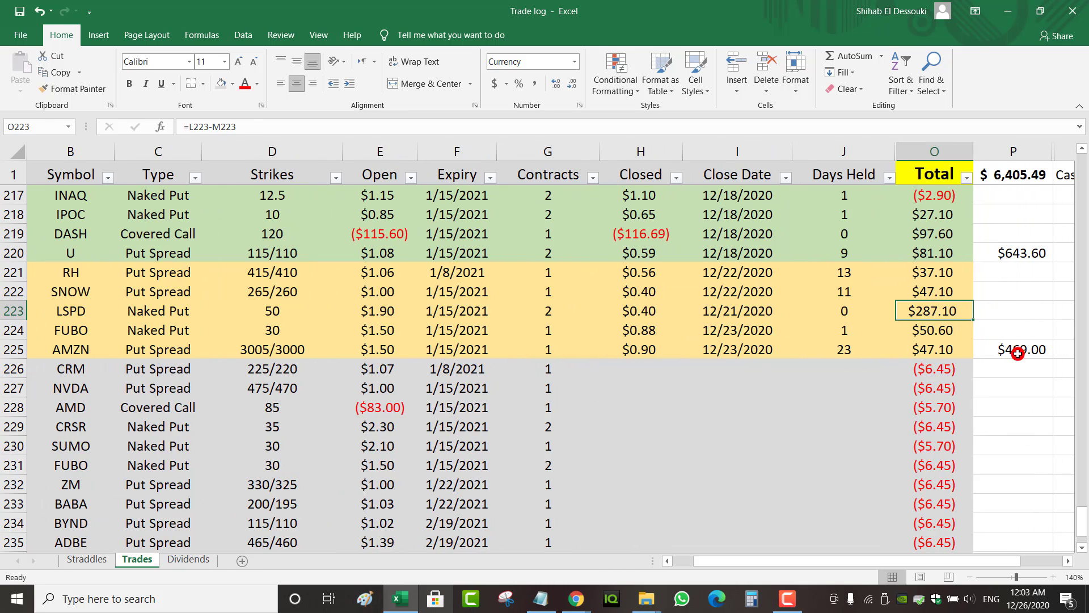
{"action": "left_click_drag", "start_coordinate": [931, 349], "coordinate": [947, 273]}
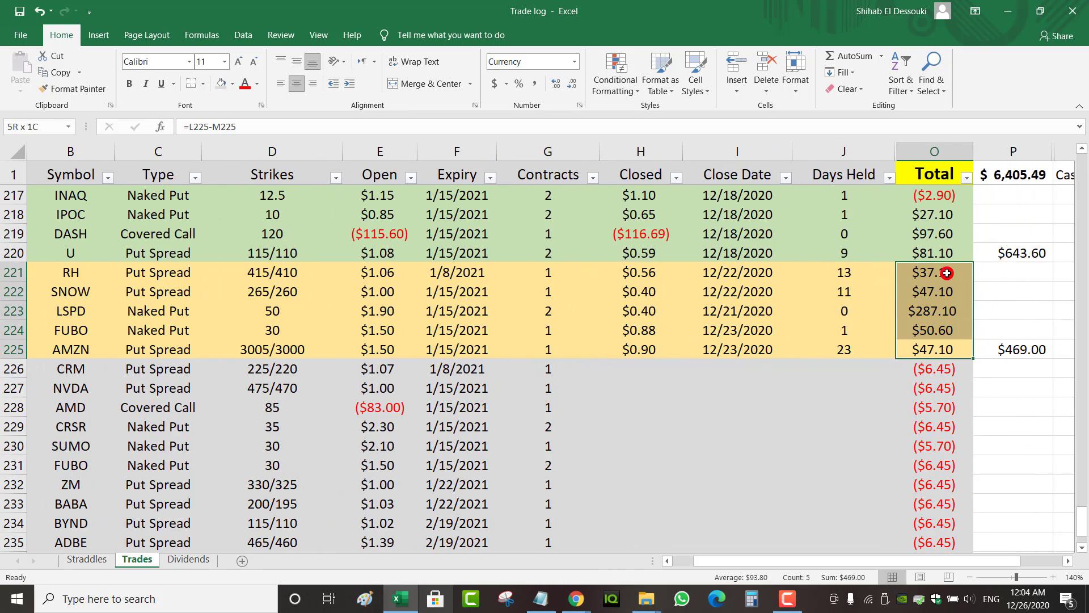
{"action": "left_click", "coordinate": [1028, 349]}
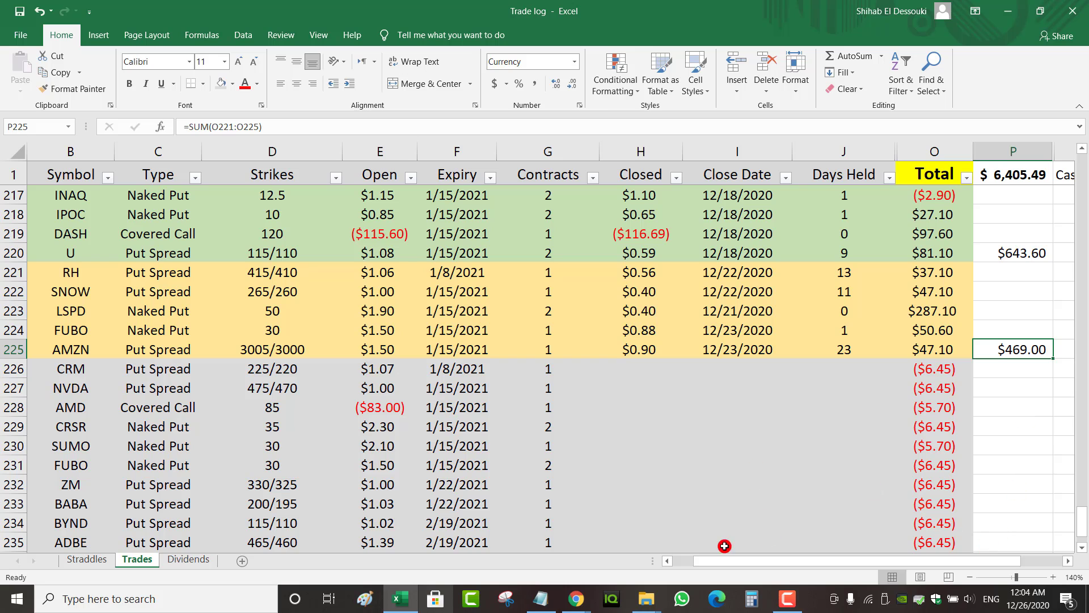
{"action": "left_click_drag", "start_coordinate": [743, 562], "coordinate": [717, 561]}
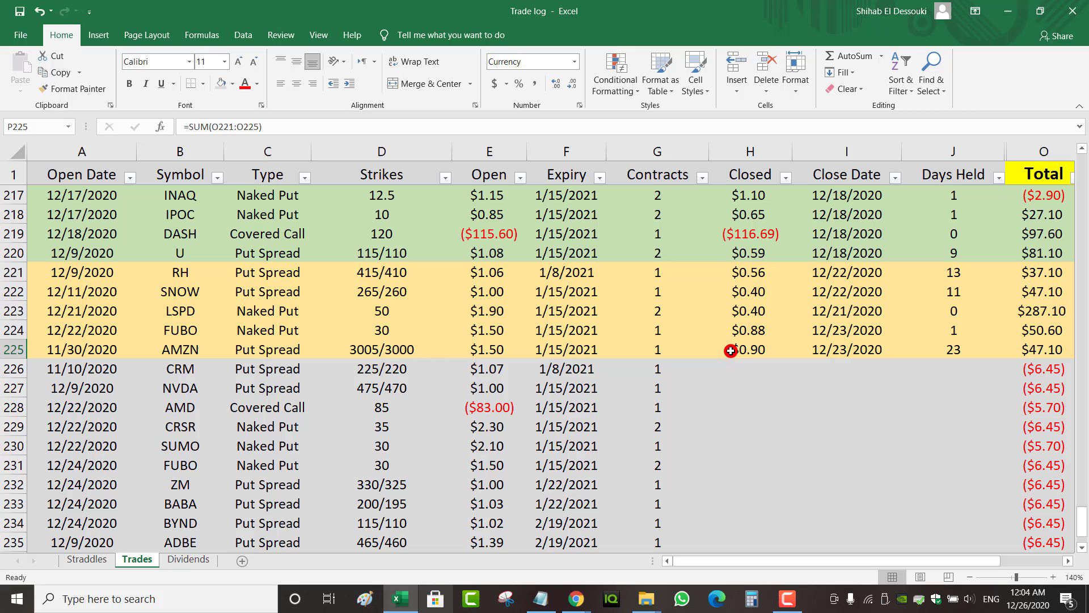
{"action": "left_click", "coordinate": [758, 315]}
{"action": "type", "text": "1.1"}
{"action": "key", "text": "Return"}
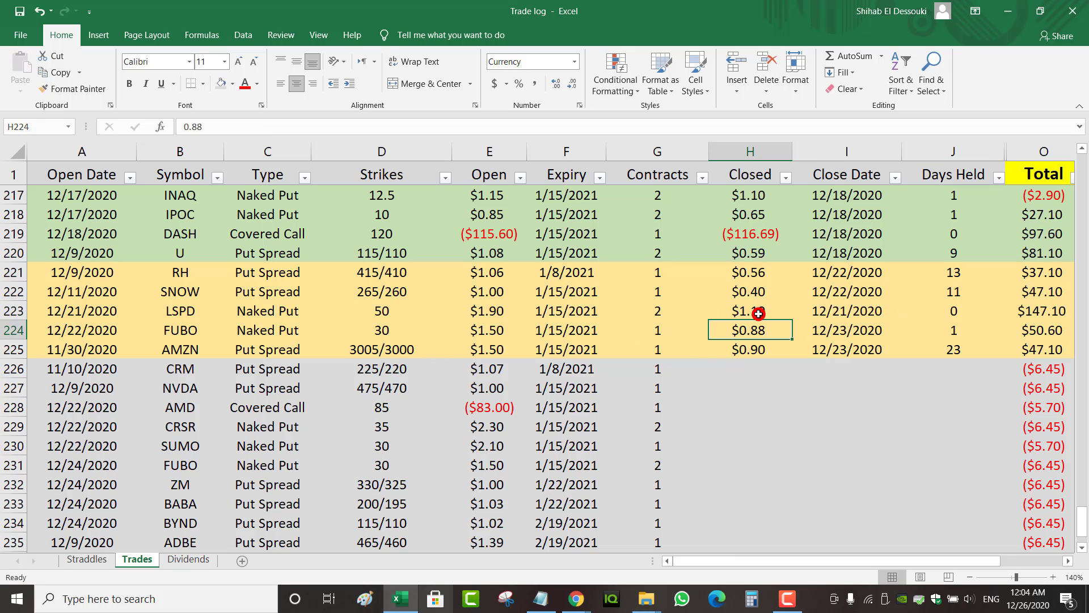
{"action": "left_click", "coordinate": [1027, 307]}
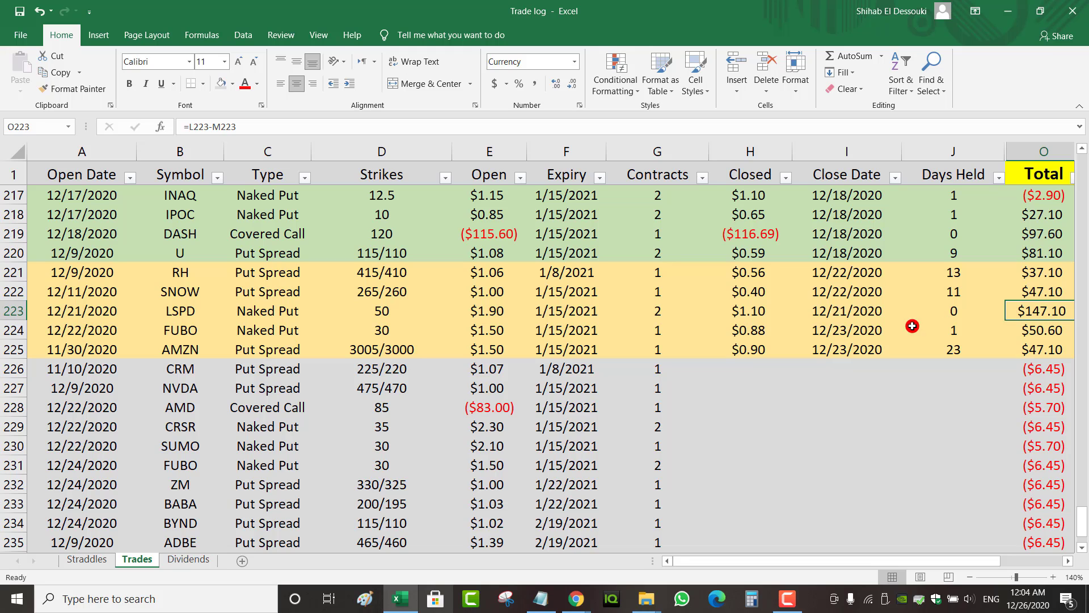
{"action": "left_click", "coordinate": [760, 314]}
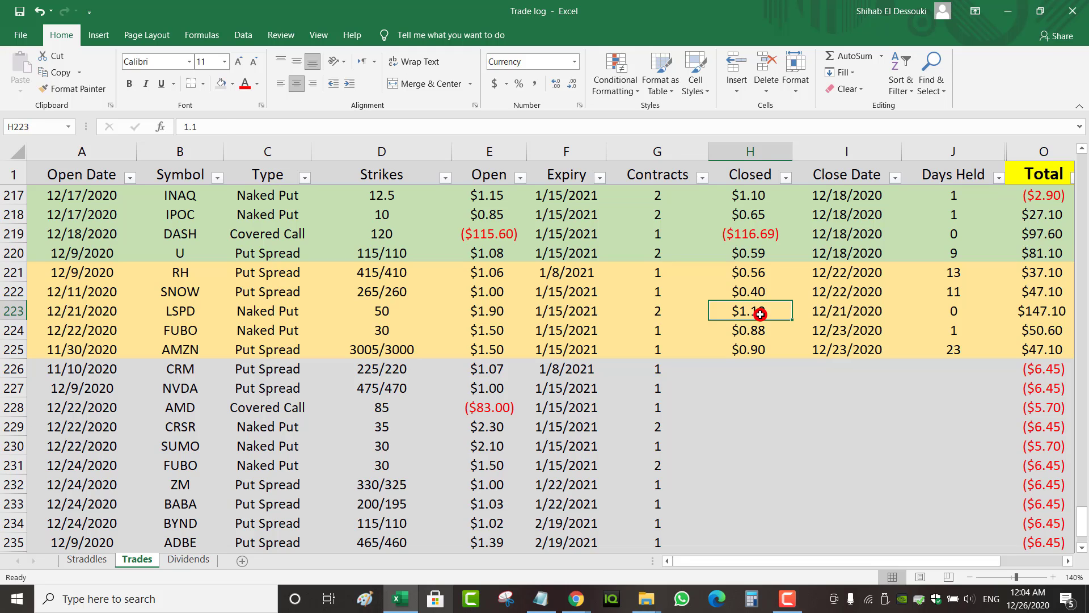
{"action": "left_click", "coordinate": [101, 334]}
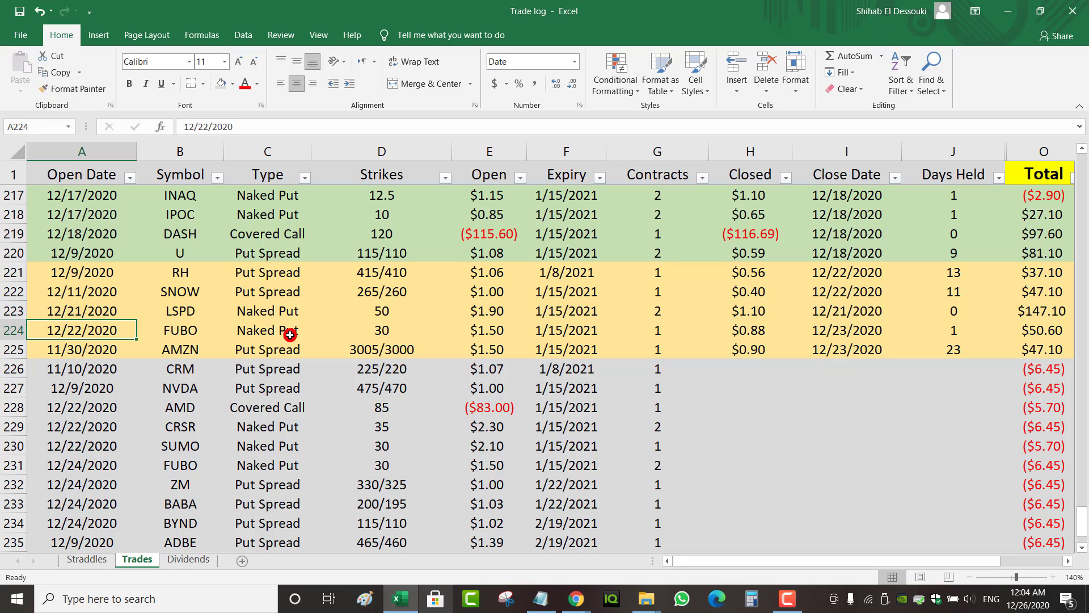
{"action": "left_click", "coordinate": [199, 334]}
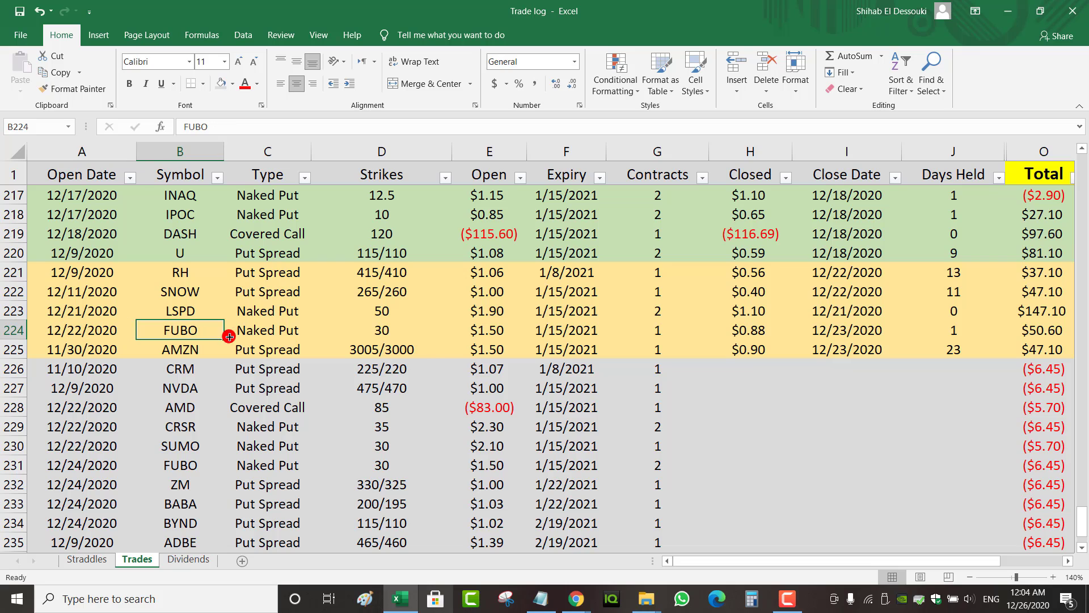
{"action": "left_click", "coordinate": [400, 333]}
{"action": "left_click", "coordinate": [493, 334]}
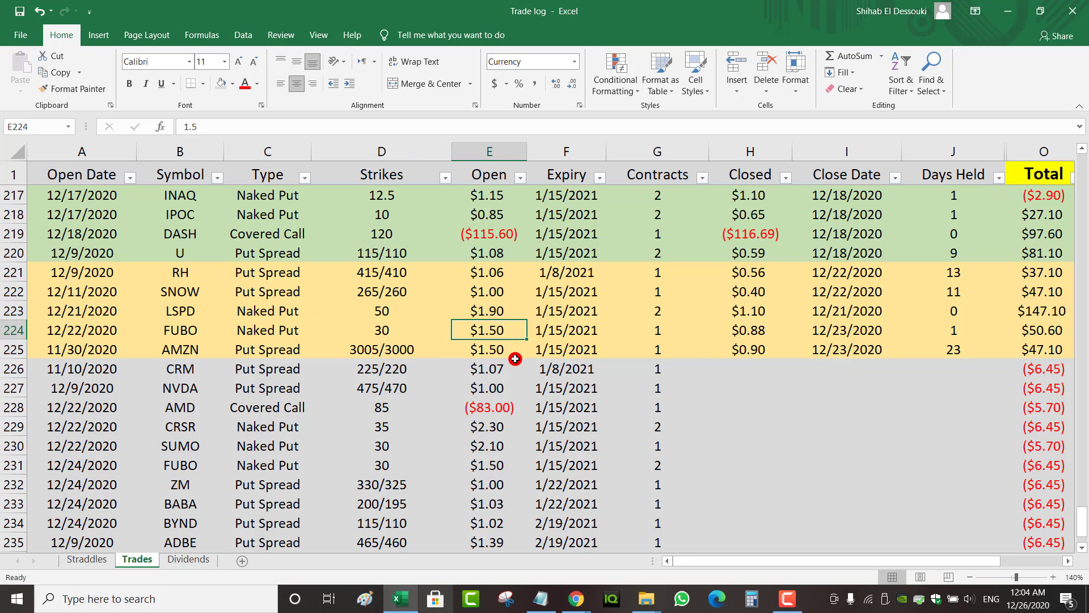
{"action": "left_click", "coordinate": [754, 333]}
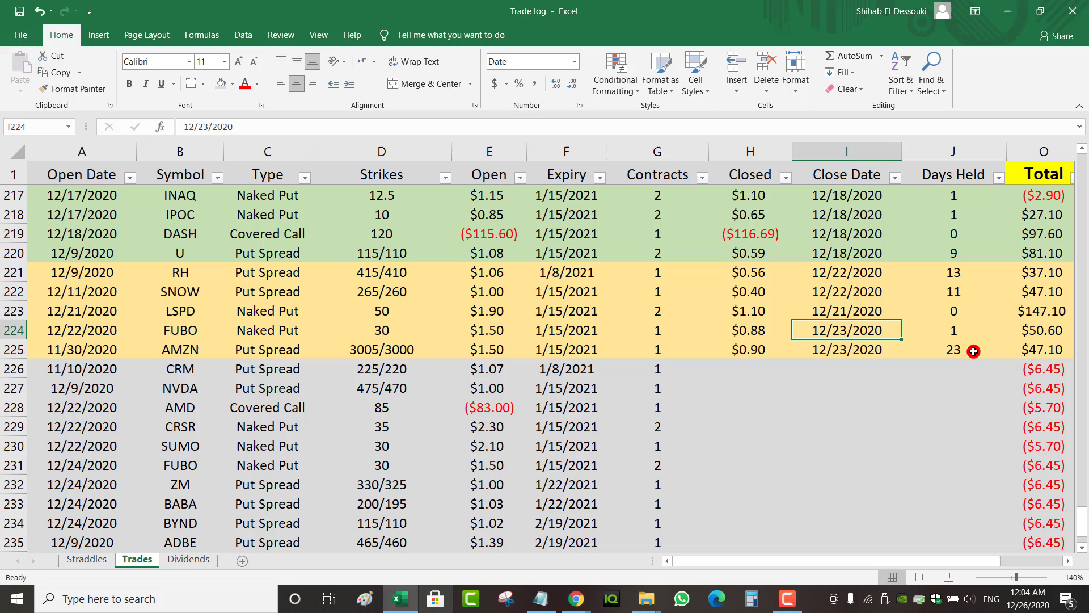
{"action": "left_click", "coordinate": [967, 335]}
{"action": "left_click", "coordinate": [758, 333]}
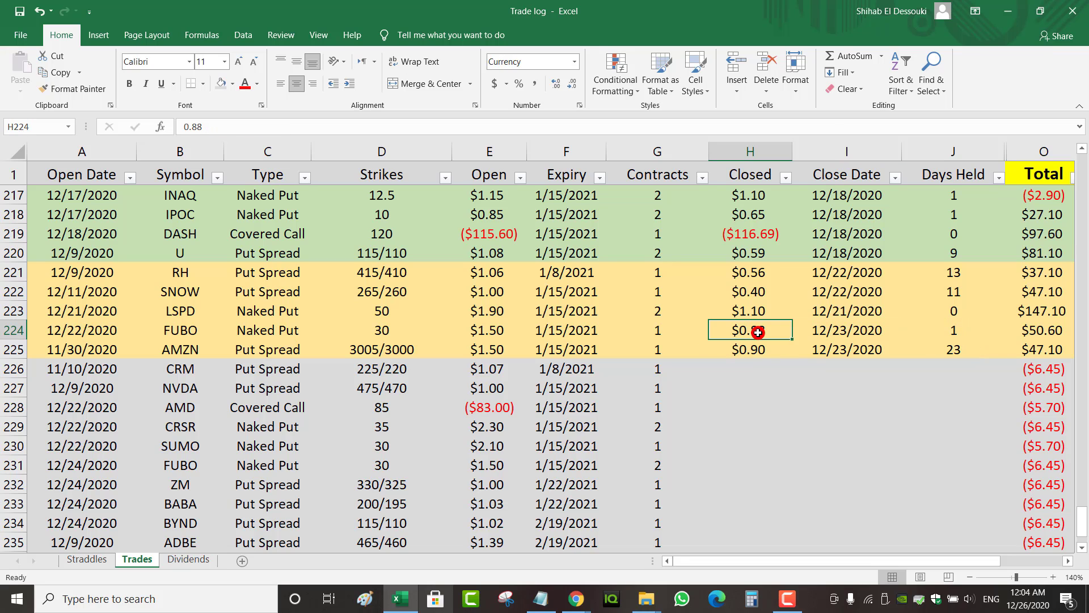
{"action": "left_click", "coordinate": [1053, 334]}
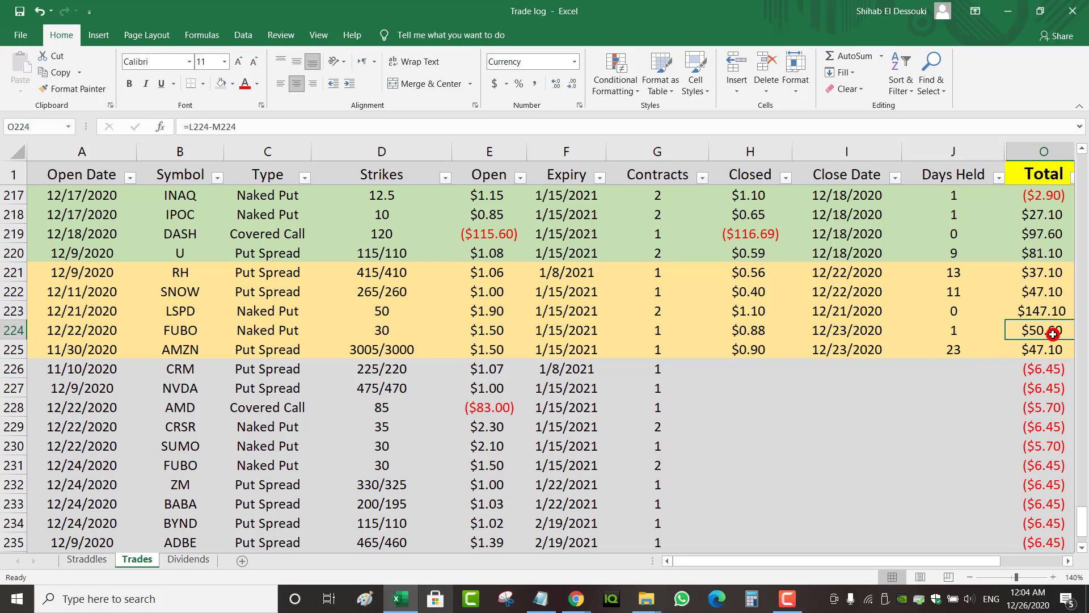
{"action": "left_click", "coordinate": [193, 352]}
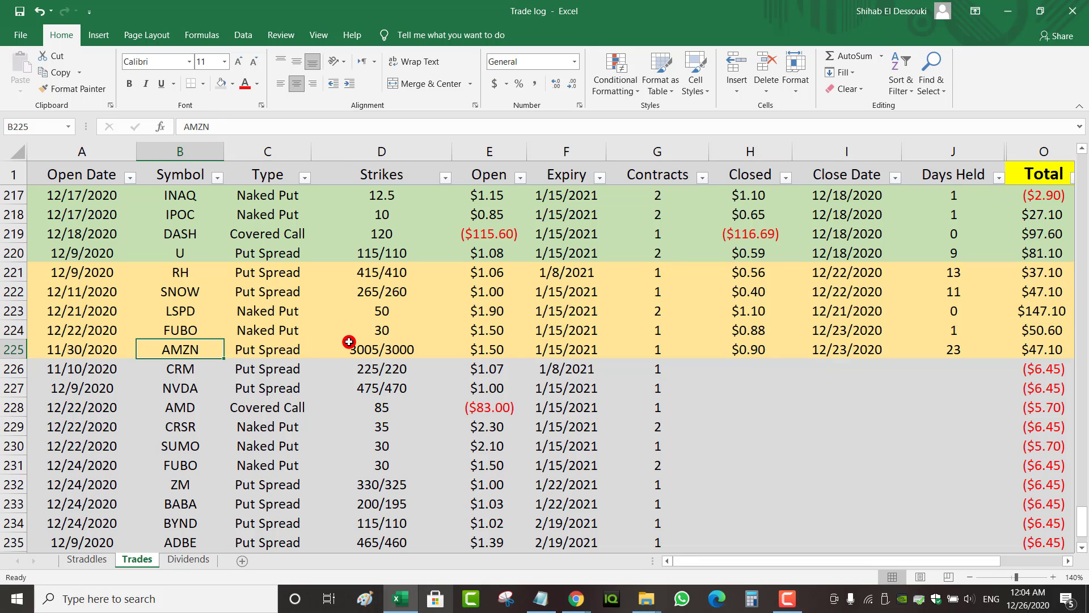
{"action": "left_click", "coordinate": [561, 350]}
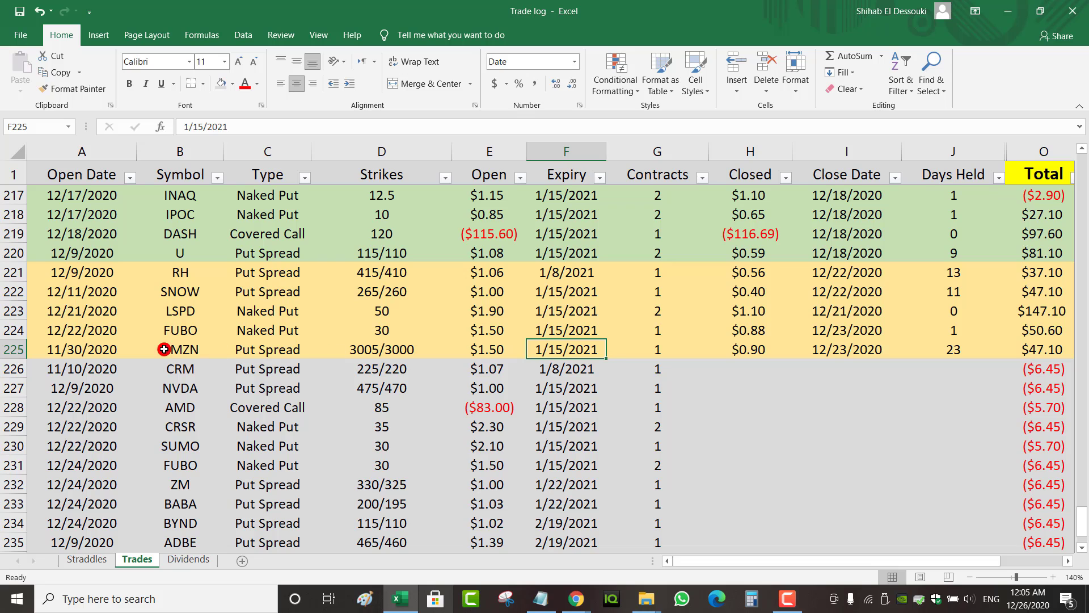
{"action": "left_click", "coordinate": [84, 355]}
{"action": "left_click", "coordinate": [579, 355]}
{"action": "left_click", "coordinate": [949, 351]}
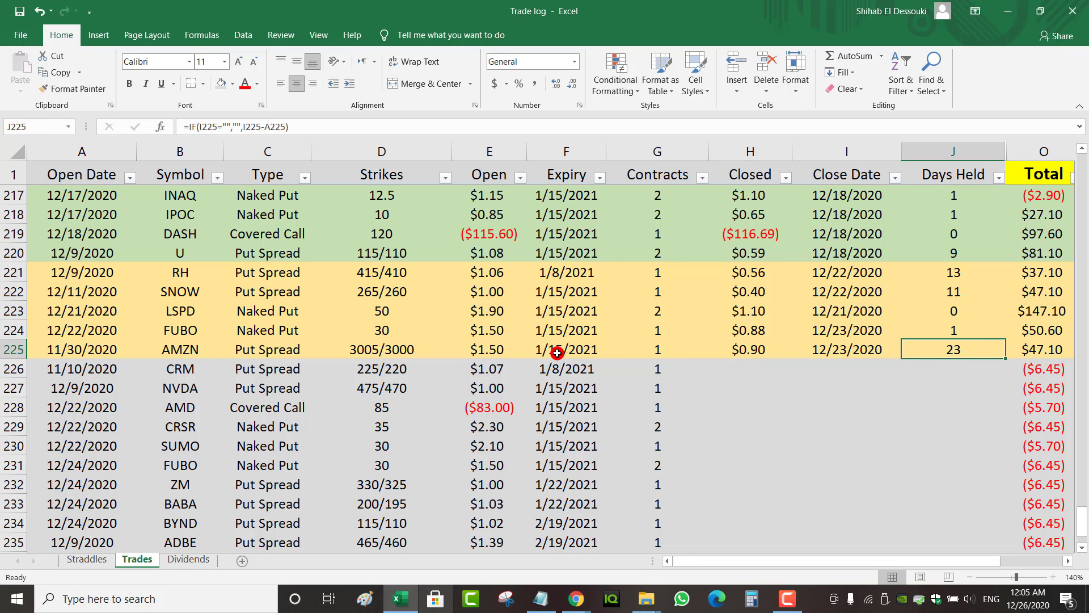
{"action": "left_click", "coordinate": [496, 354]}
{"action": "left_click", "coordinate": [758, 351]}
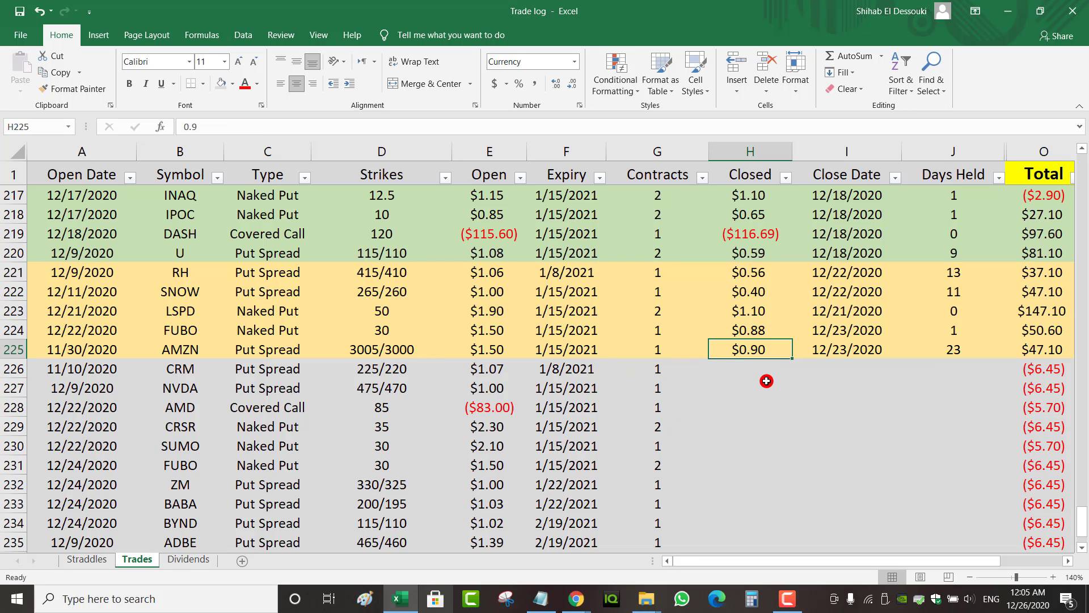
{"action": "left_click", "coordinate": [1045, 351]}
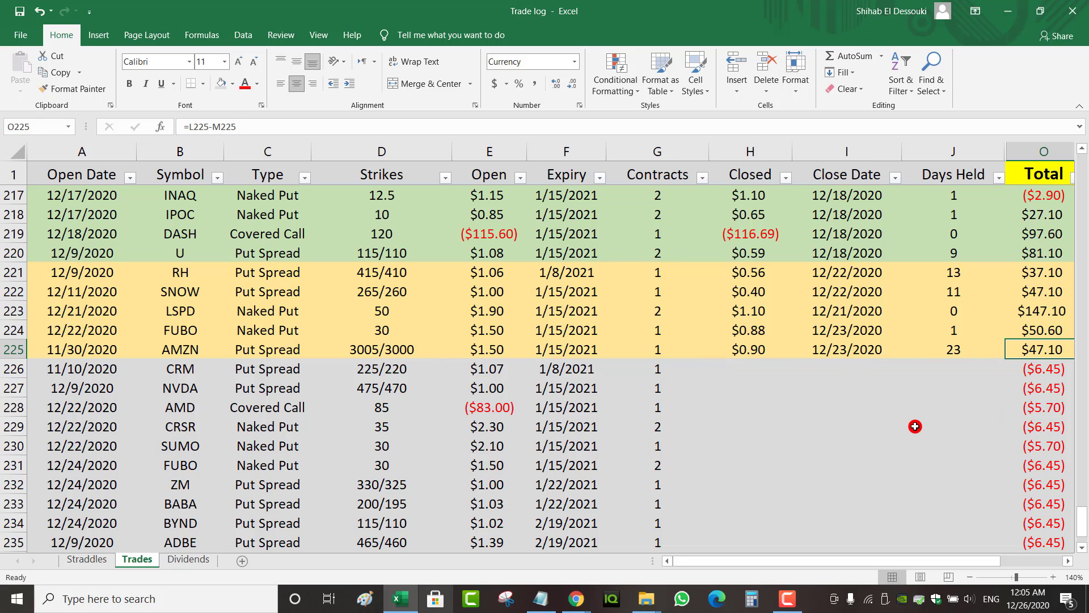
{"action": "left_click_drag", "start_coordinate": [1044, 272], "coordinate": [1037, 352]}
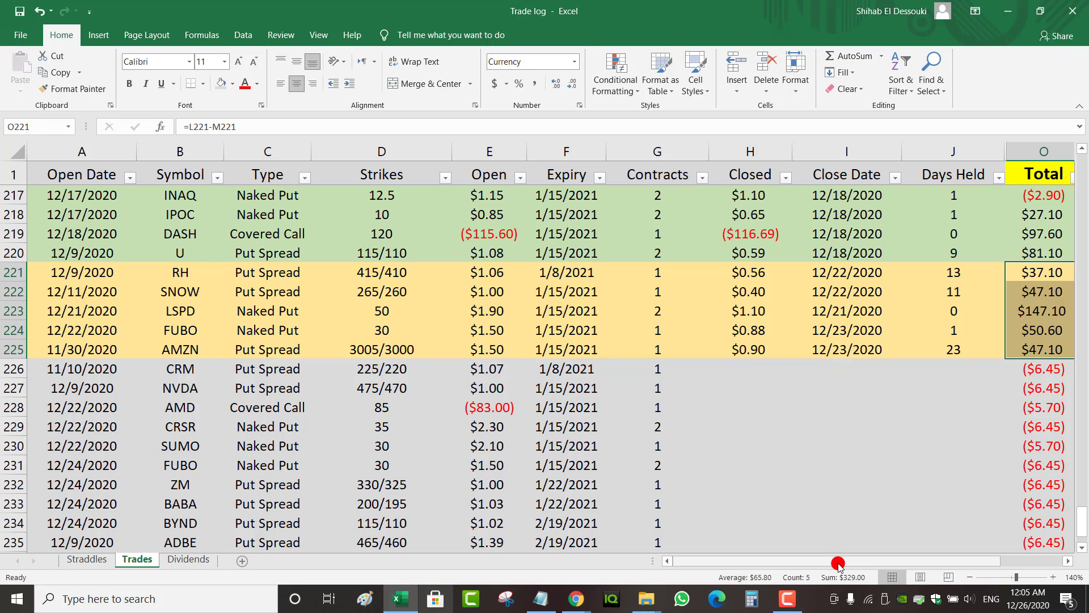
Step: Scroll sideways to view the five yellow trades' totals, $37.10 to $147.10, summing to $329.00
{"action": "left_click_drag", "start_coordinate": [839, 564], "coordinate": [703, 564]}
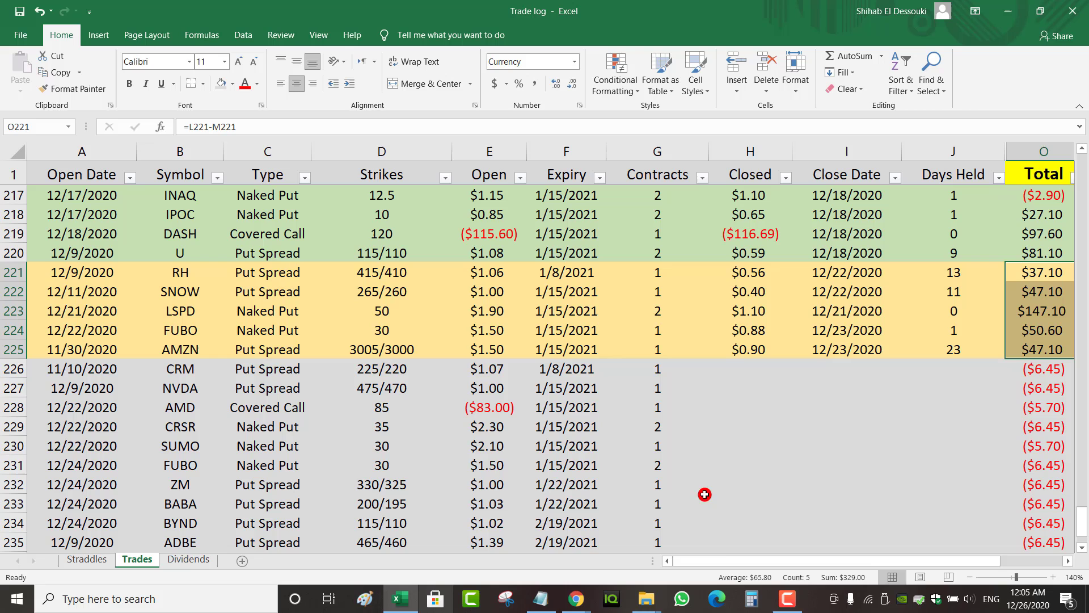
{"action": "scroll", "coordinate": [1082, 528], "scroll_direction": "down", "scroll_amount": 1}
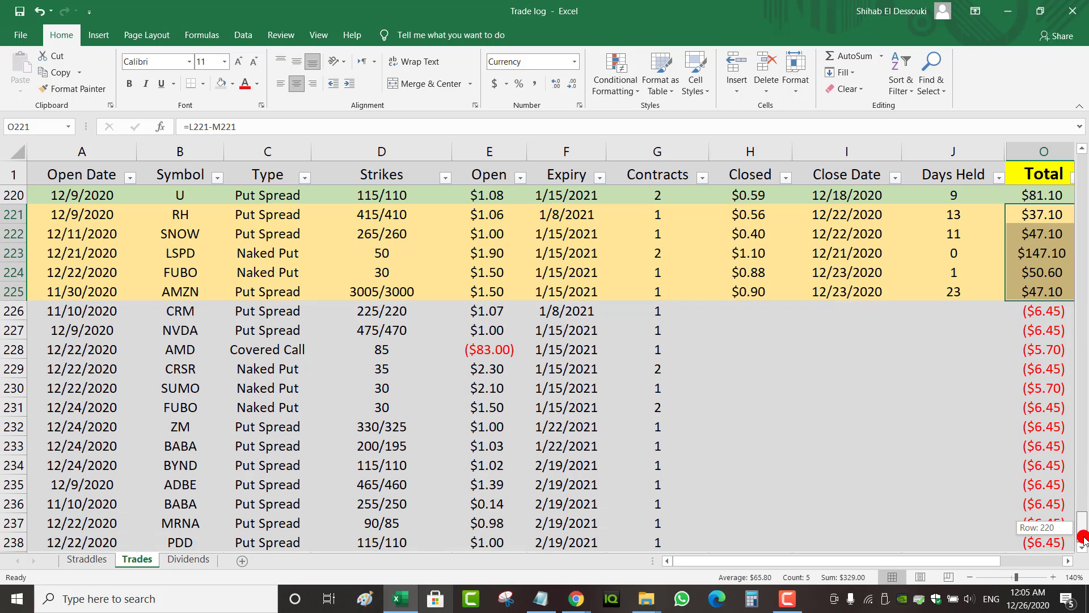
{"action": "scroll", "coordinate": [1082, 555], "scroll_direction": "down", "scroll_amount": 1}
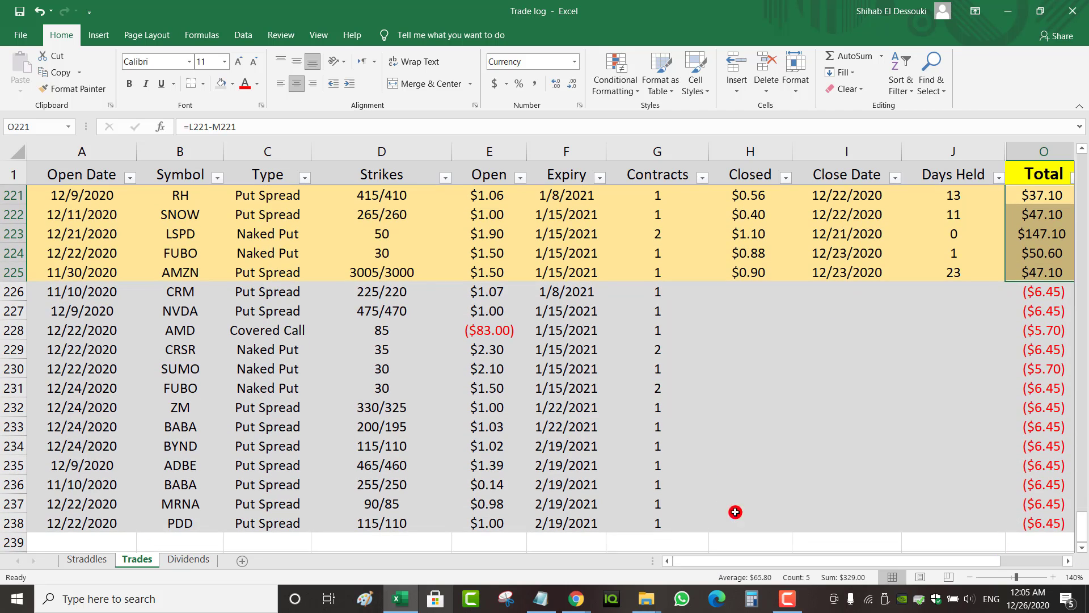
{"action": "left_click", "coordinate": [288, 293]}
{"action": "left_click_drag", "start_coordinate": [298, 366], "coordinate": [306, 514]}
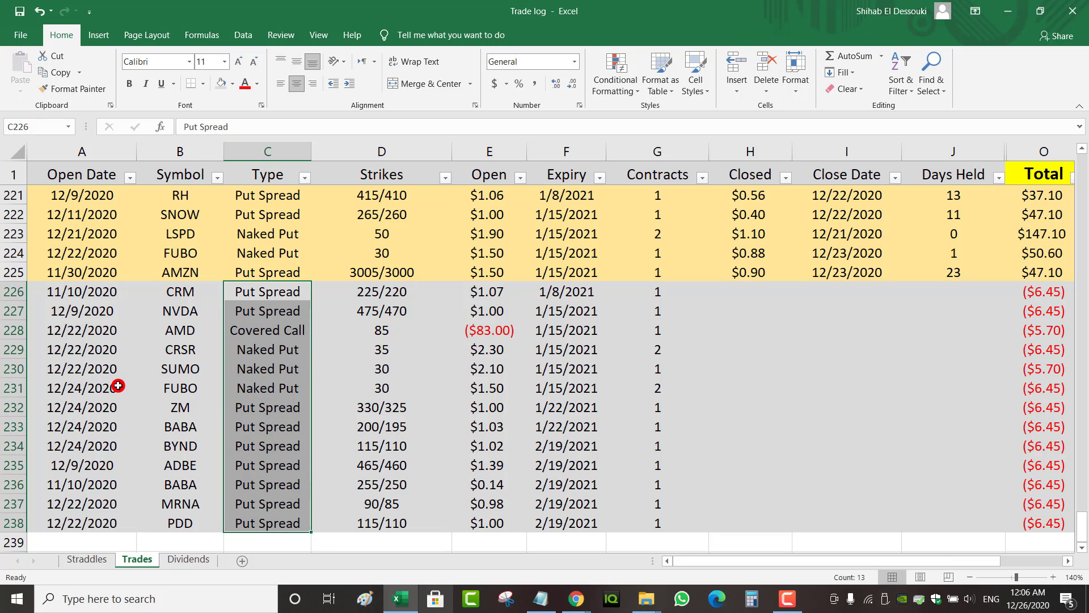
{"action": "left_click", "coordinate": [175, 295]}
{"action": "left_click", "coordinate": [303, 292]}
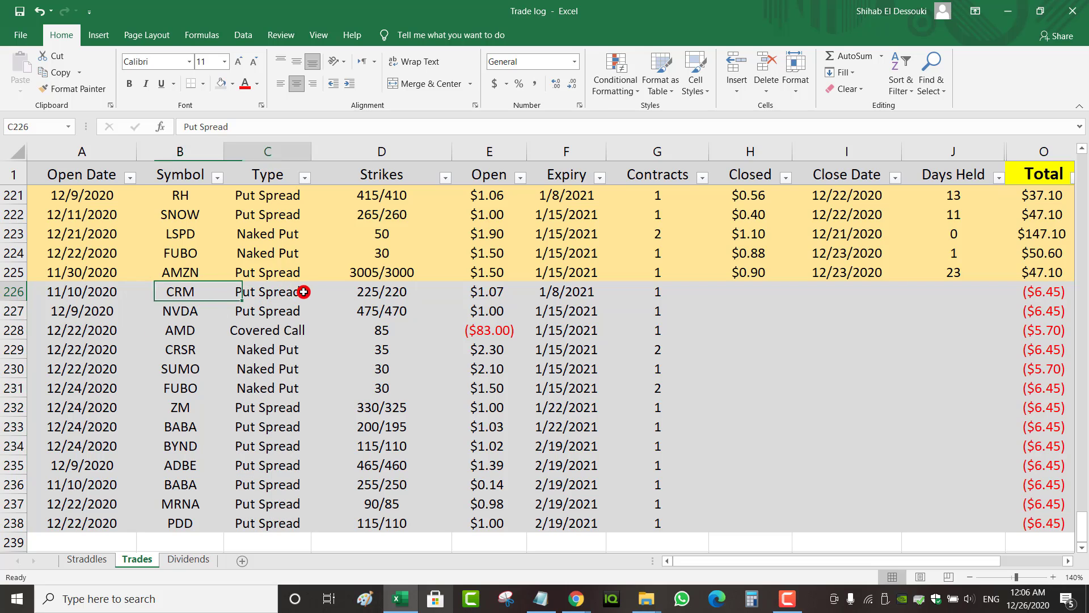
{"action": "left_click", "coordinate": [14, 292]}
{"action": "left_click", "coordinate": [366, 290]}
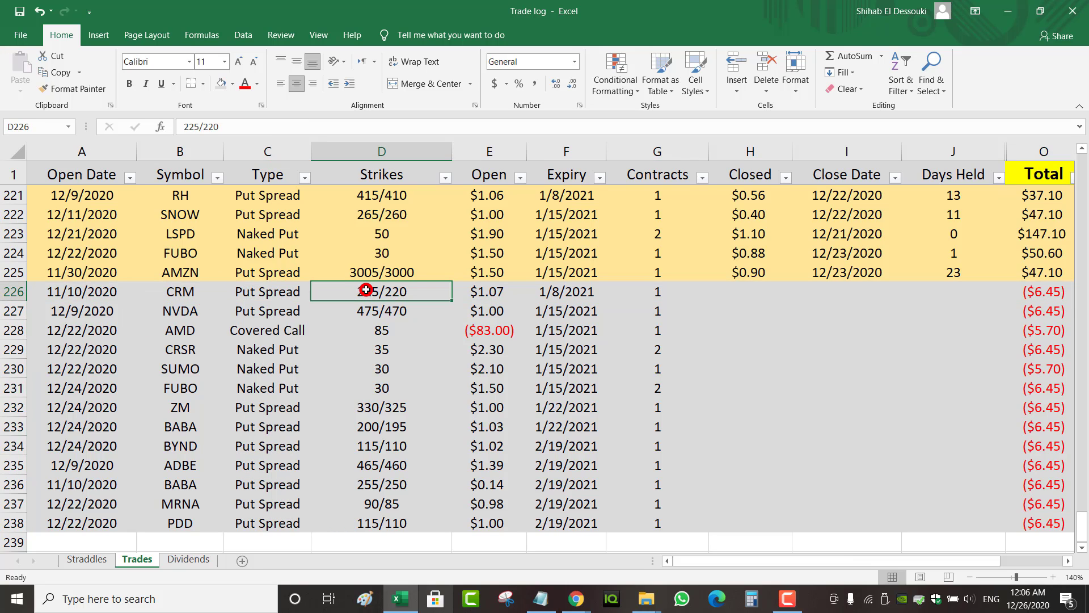
{"action": "left_click", "coordinate": [460, 290]}
{"action": "left_click", "coordinate": [396, 292]}
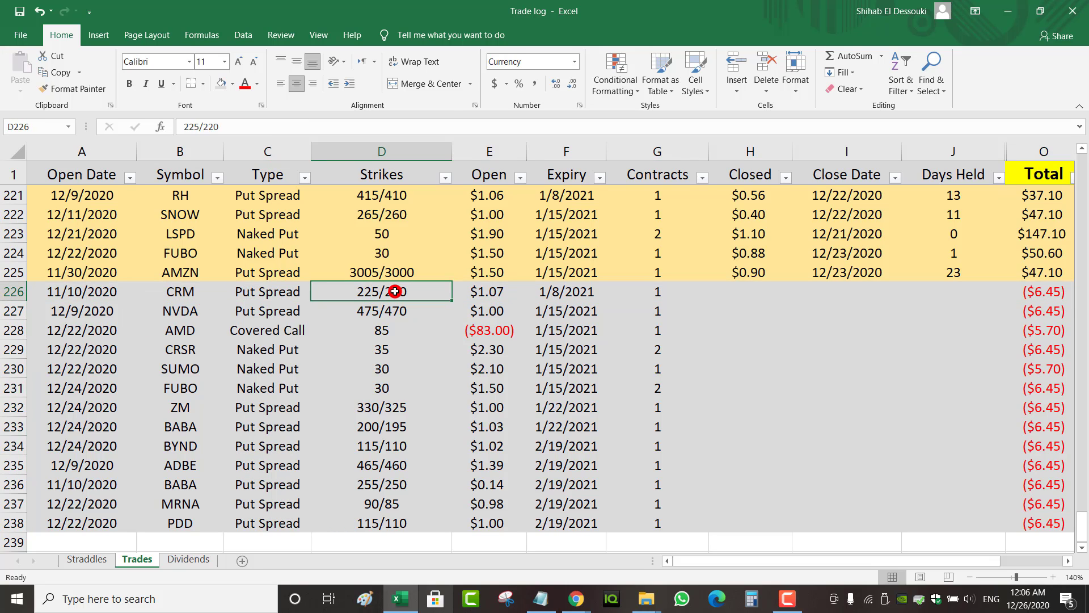
{"action": "left_click", "coordinate": [468, 294]}
{"action": "left_click", "coordinate": [370, 297]}
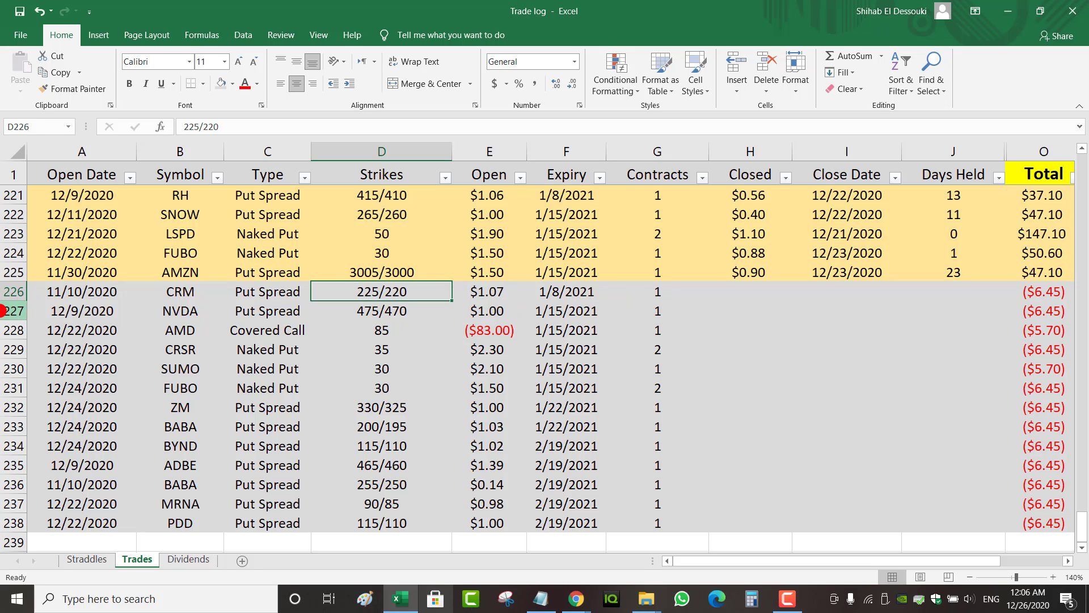
{"action": "left_click", "coordinate": [3, 311]}
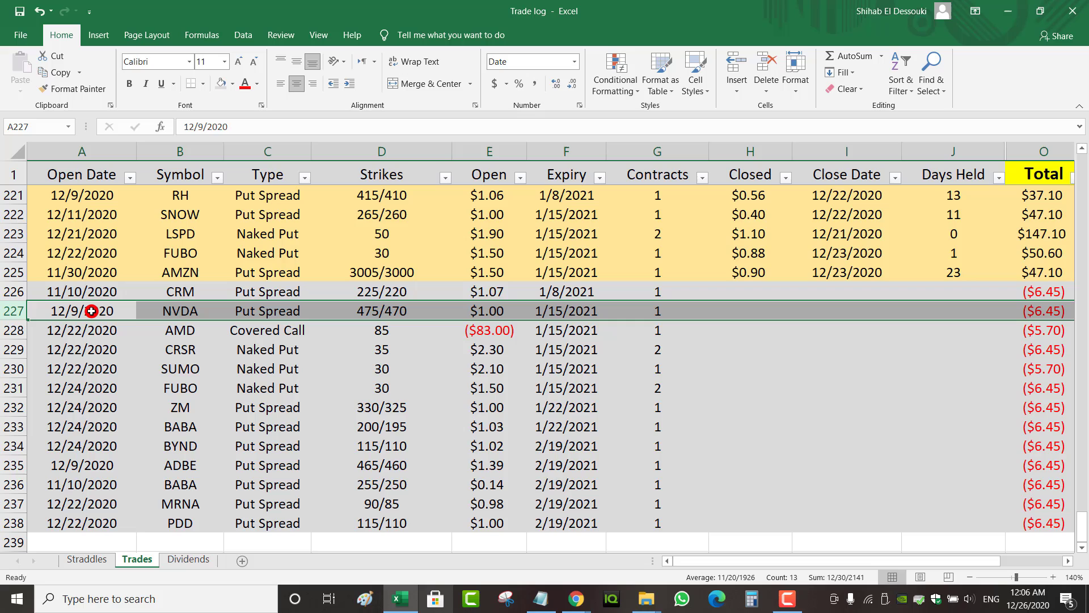
{"action": "left_click", "coordinate": [570, 315]}
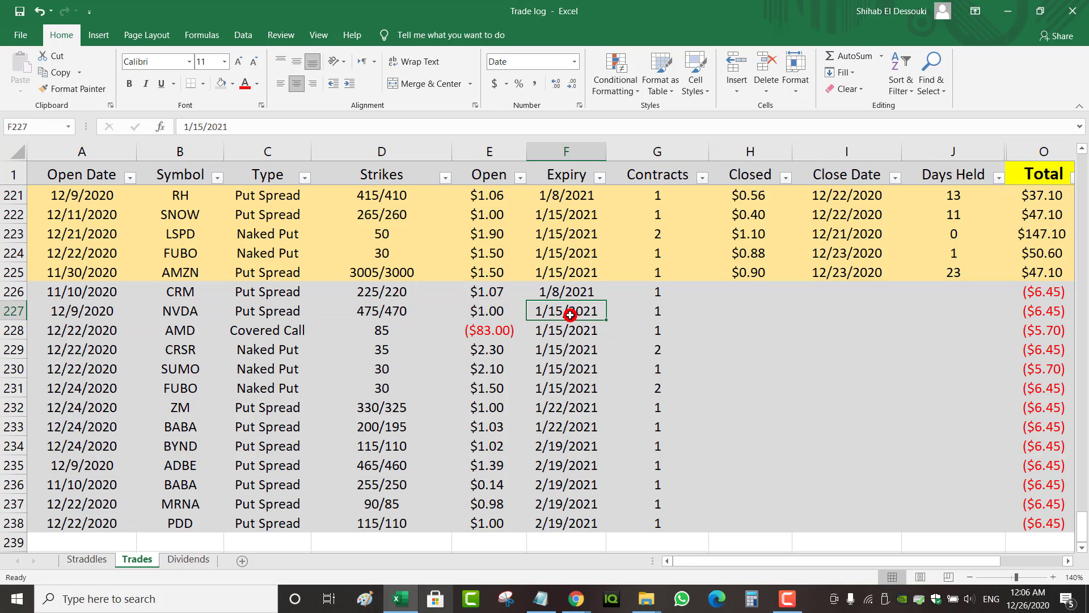
{"action": "left_click", "coordinate": [496, 313]}
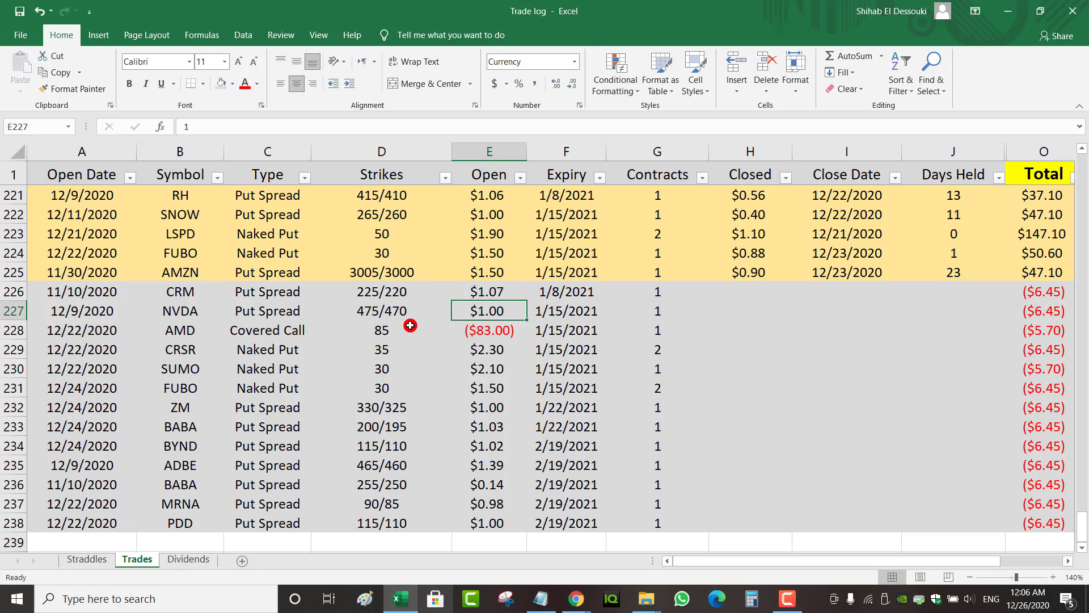
{"action": "left_click", "coordinate": [12, 333]}
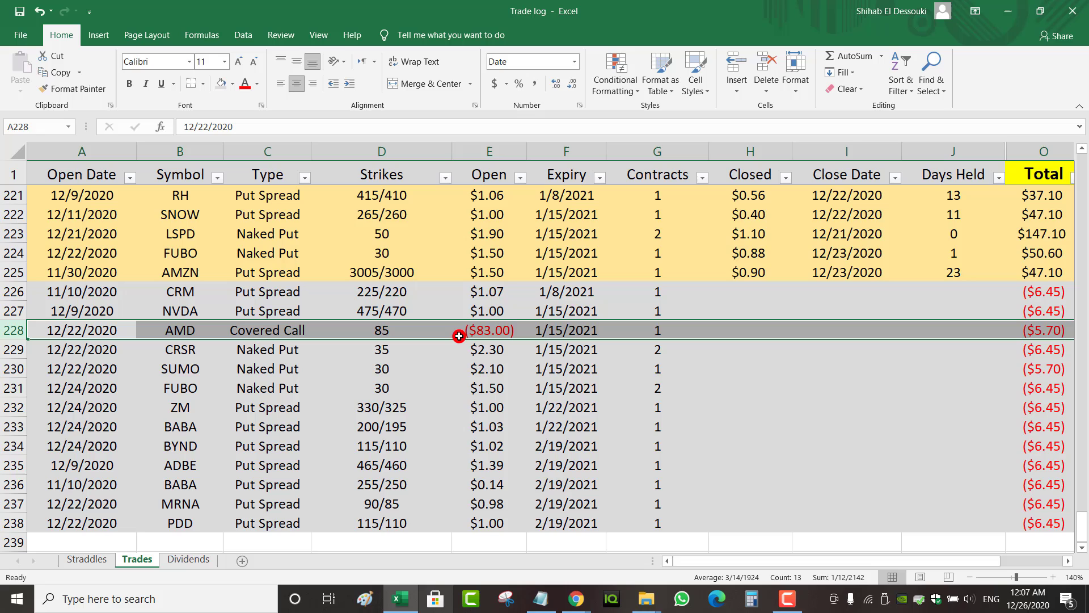
{"action": "left_click", "coordinate": [398, 334]}
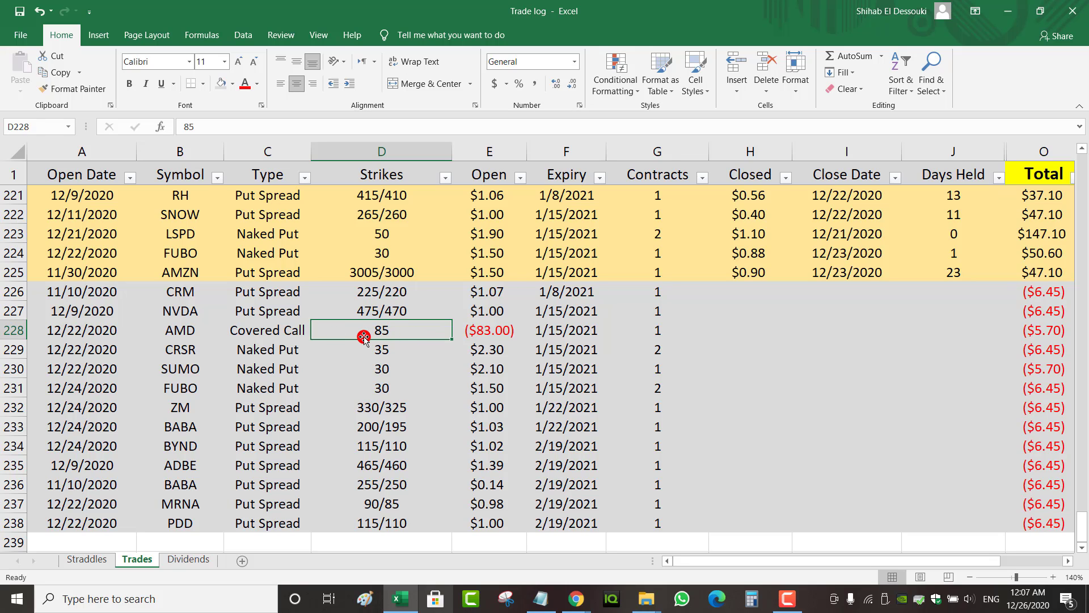
{"action": "left_click", "coordinate": [521, 331]}
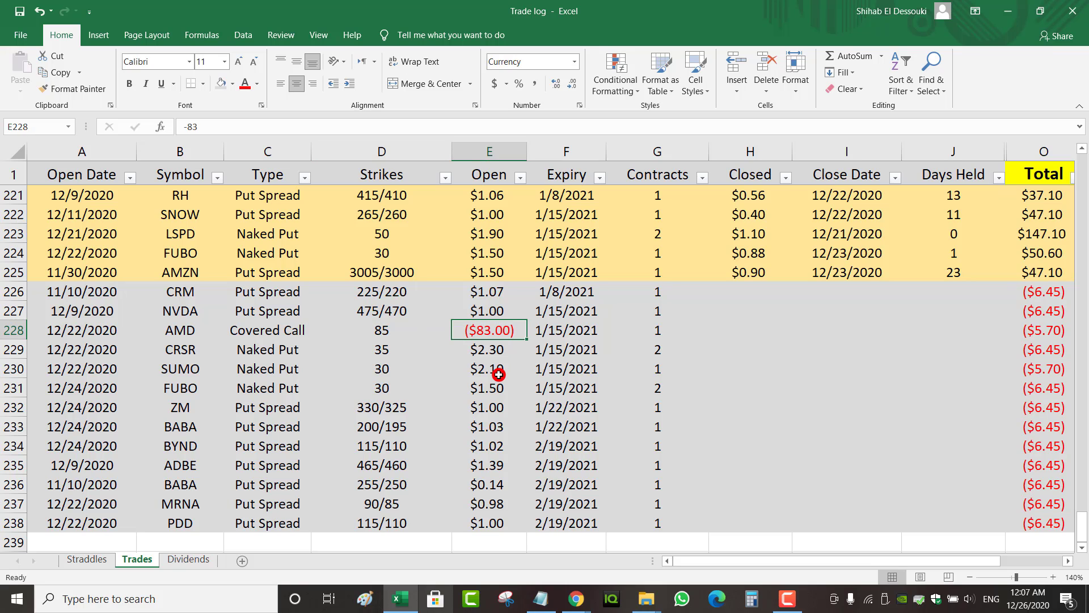
{"action": "left_click", "coordinate": [390, 335]}
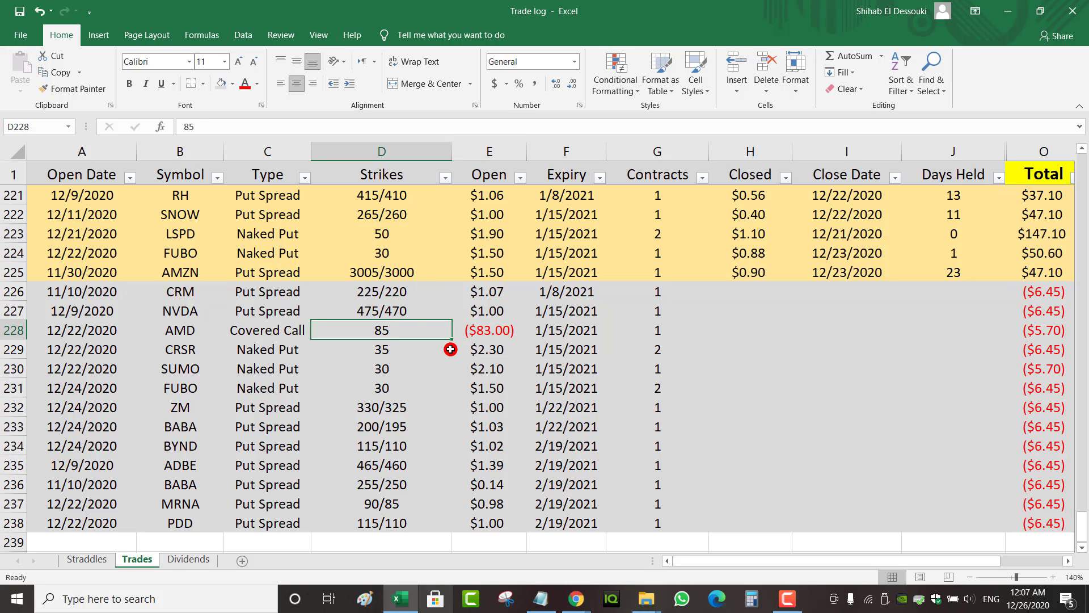
{"action": "left_click", "coordinate": [501, 336]}
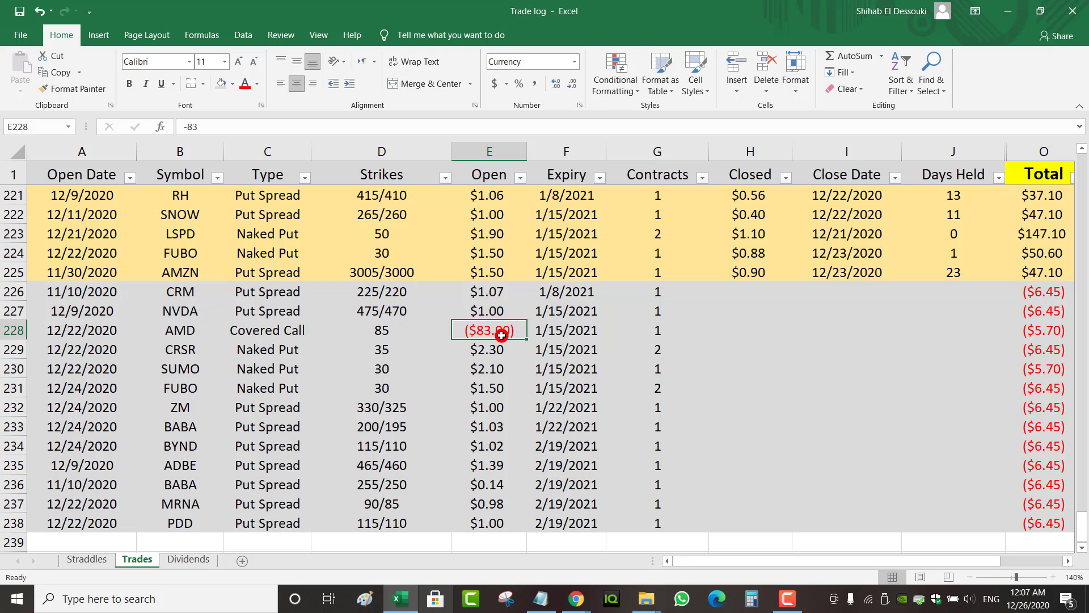
{"action": "left_click_drag", "start_coordinate": [381, 334], "coordinate": [497, 331]}
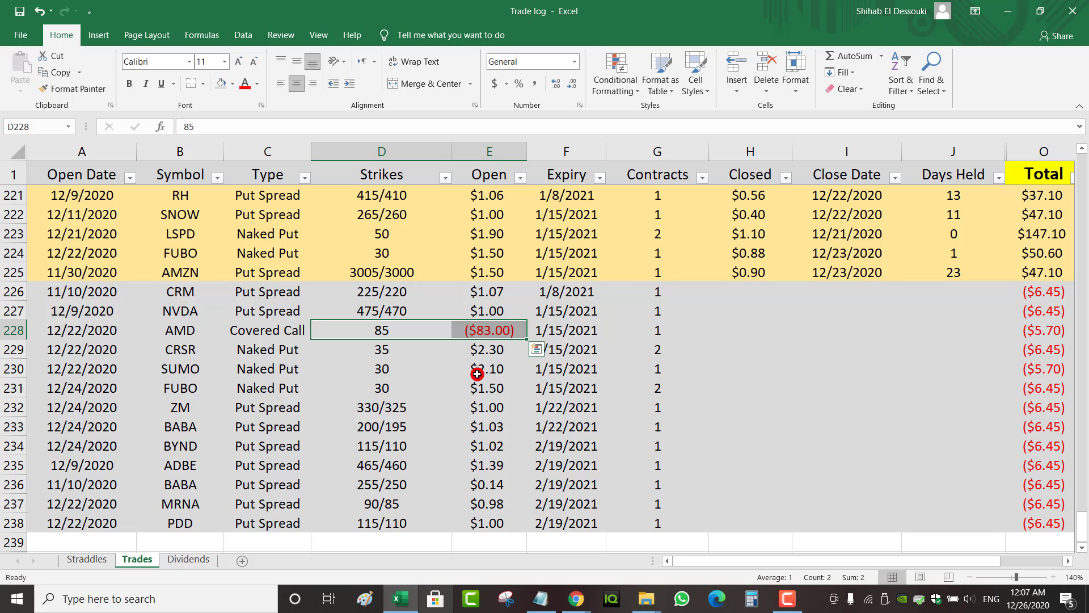
{"action": "left_click", "coordinate": [564, 329]}
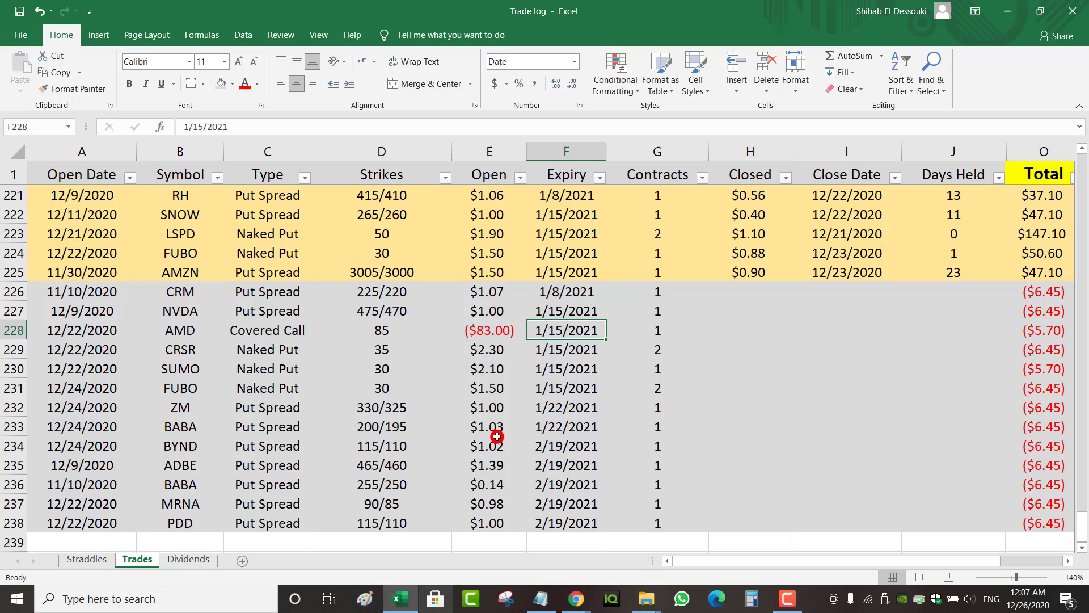
{"action": "left_click", "coordinate": [492, 333]}
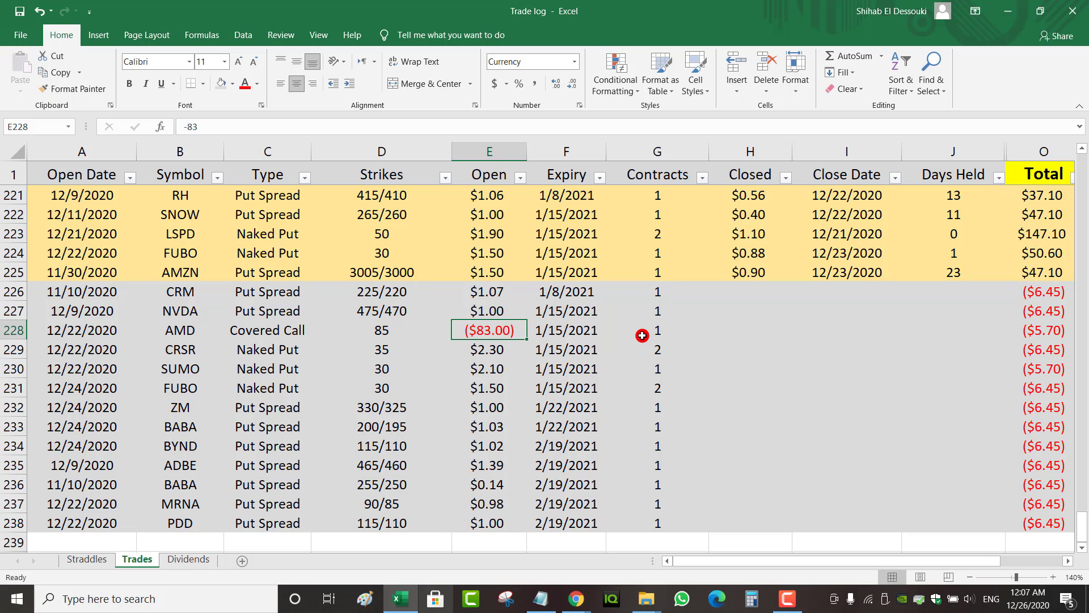
{"action": "left_click", "coordinate": [12, 349]}
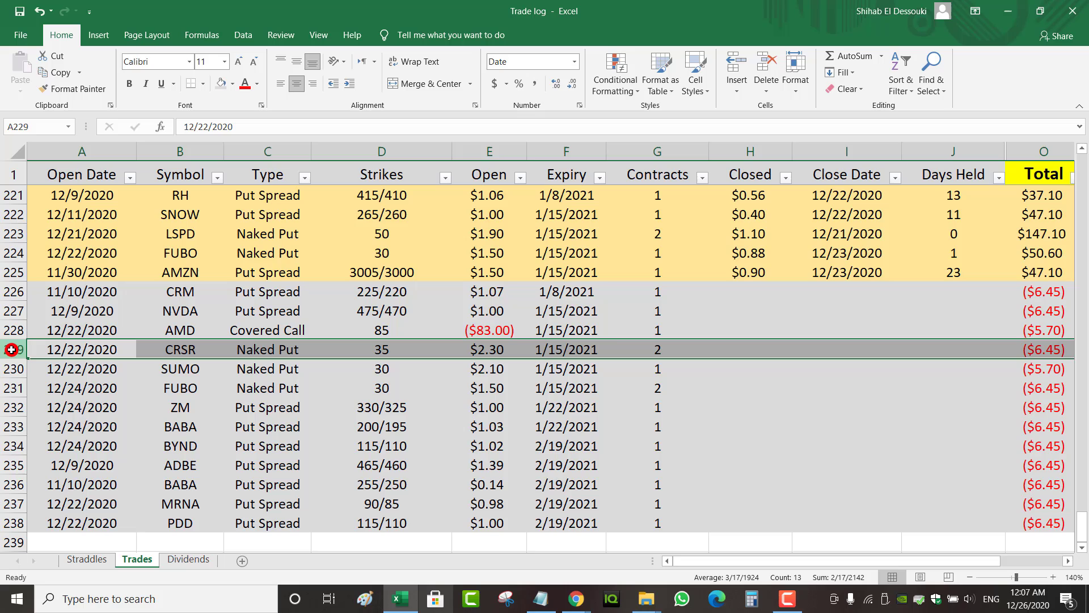
{"action": "left_click", "coordinate": [619, 350]}
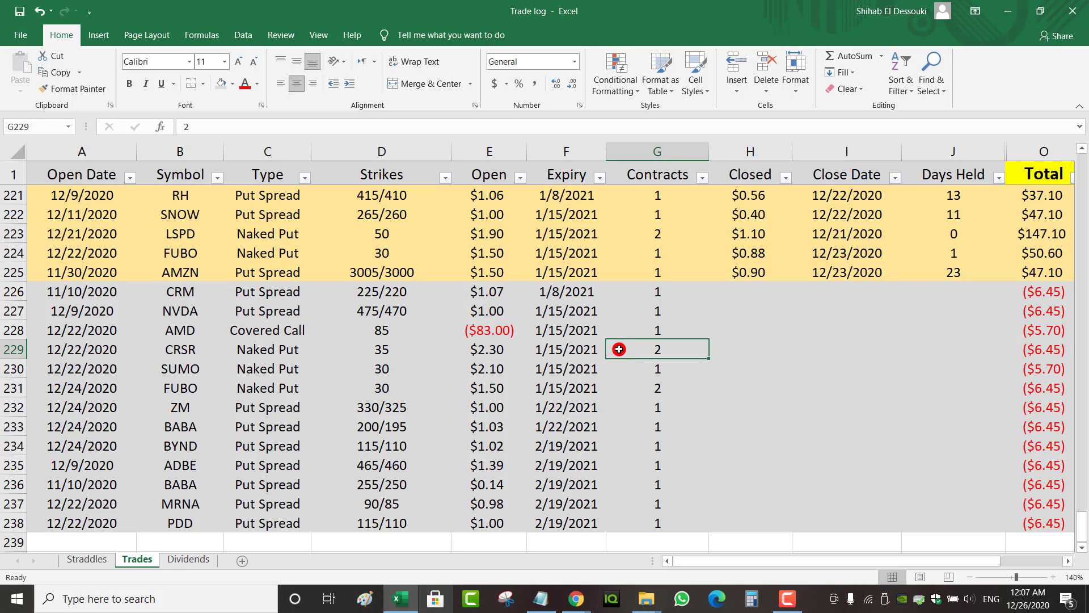
{"action": "left_click", "coordinate": [298, 350]}
{"action": "left_click", "coordinate": [373, 353]}
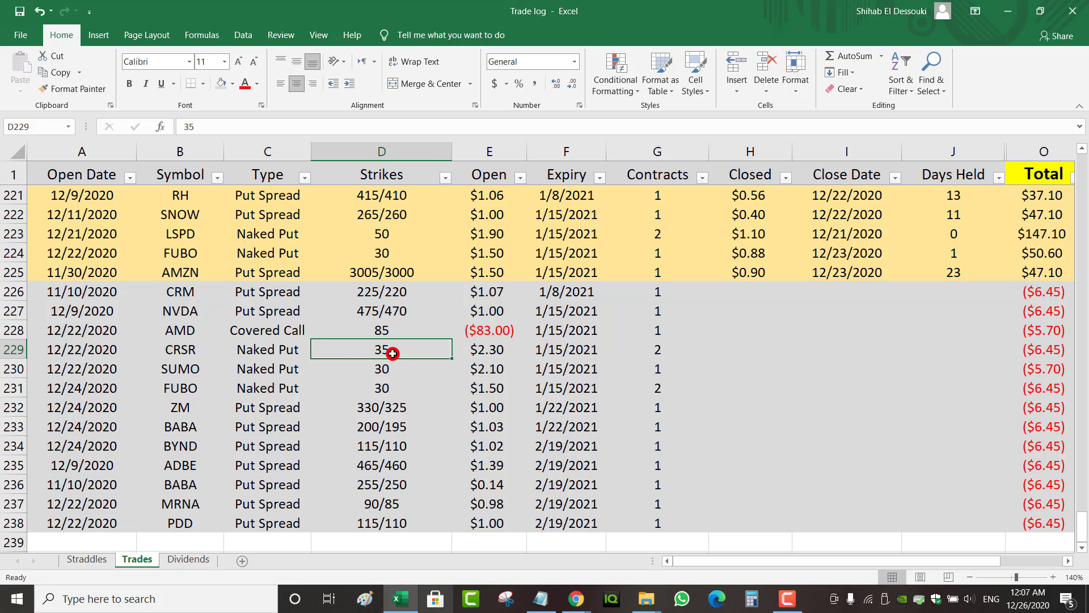
{"action": "left_click", "coordinate": [490, 351]}
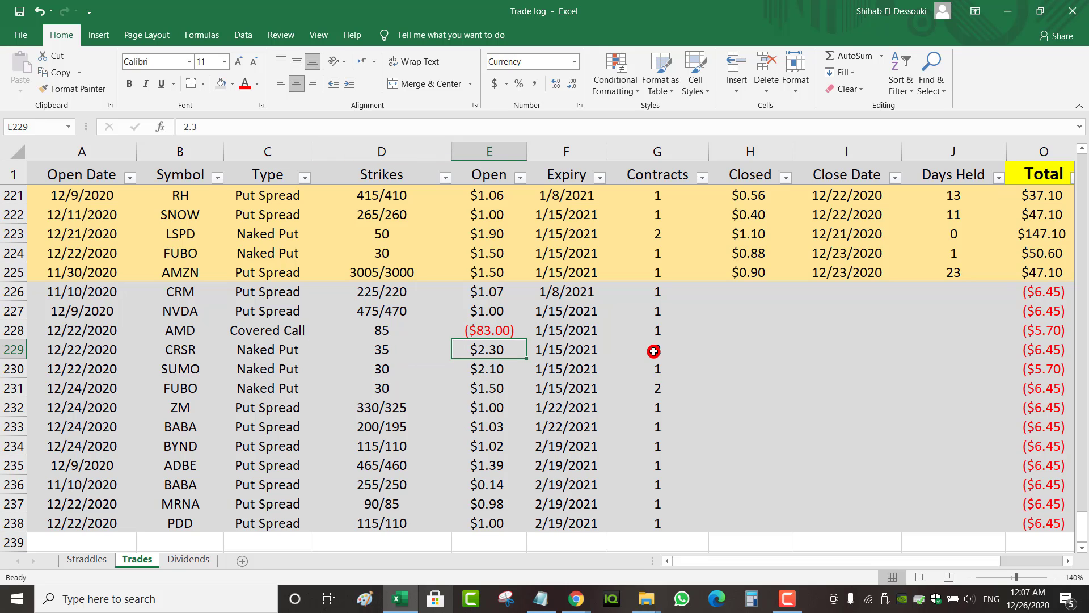
{"action": "left_click", "coordinate": [654, 352]}
{"action": "left_click", "coordinate": [489, 356]}
{"action": "left_click", "coordinate": [14, 352]}
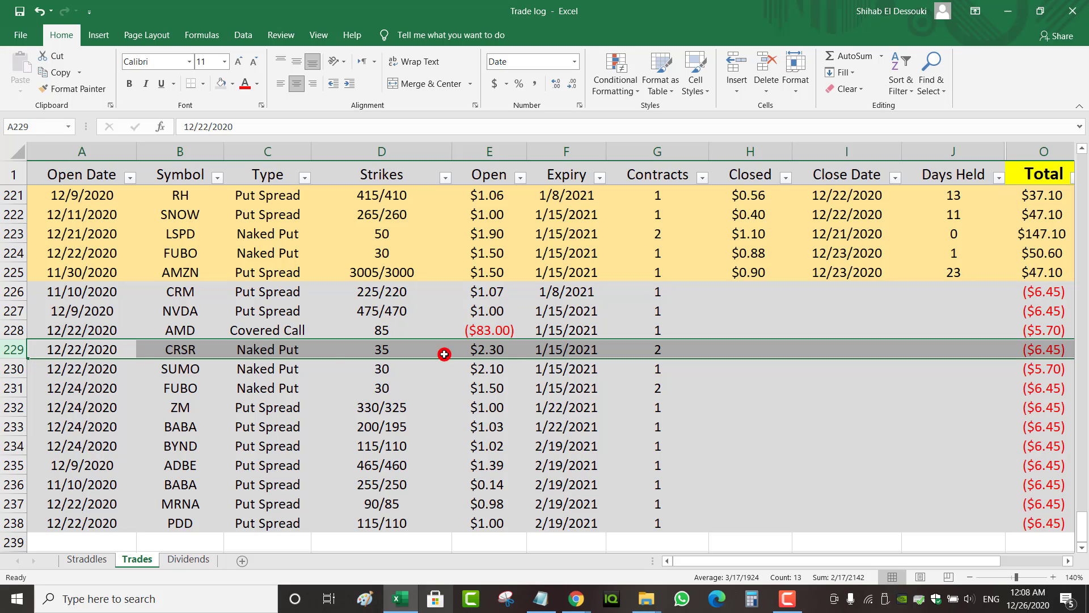
{"action": "left_click", "coordinate": [561, 355]}
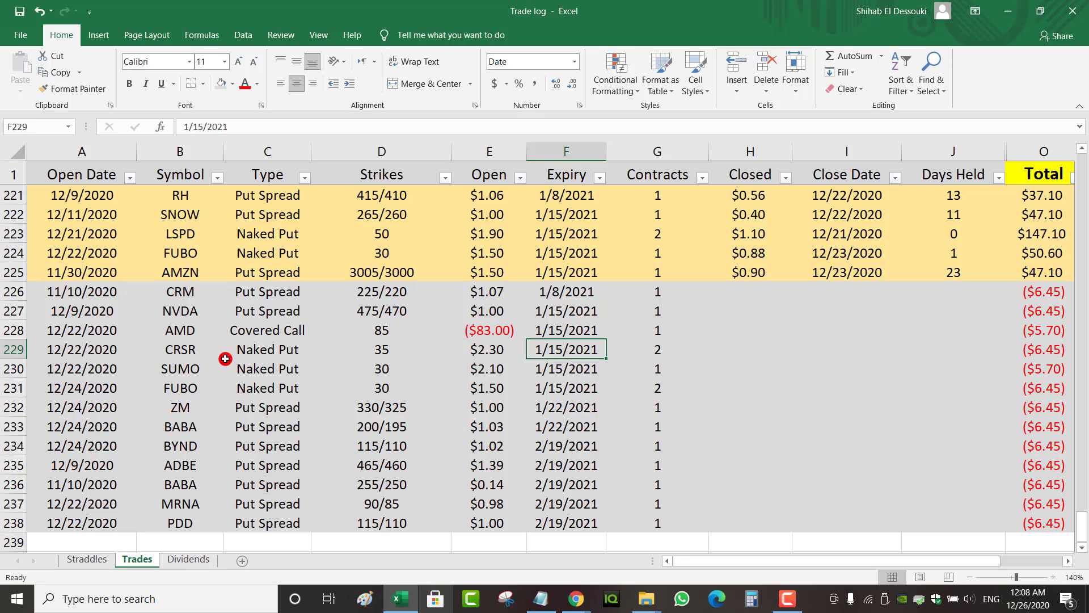
{"action": "left_click", "coordinate": [13, 351]}
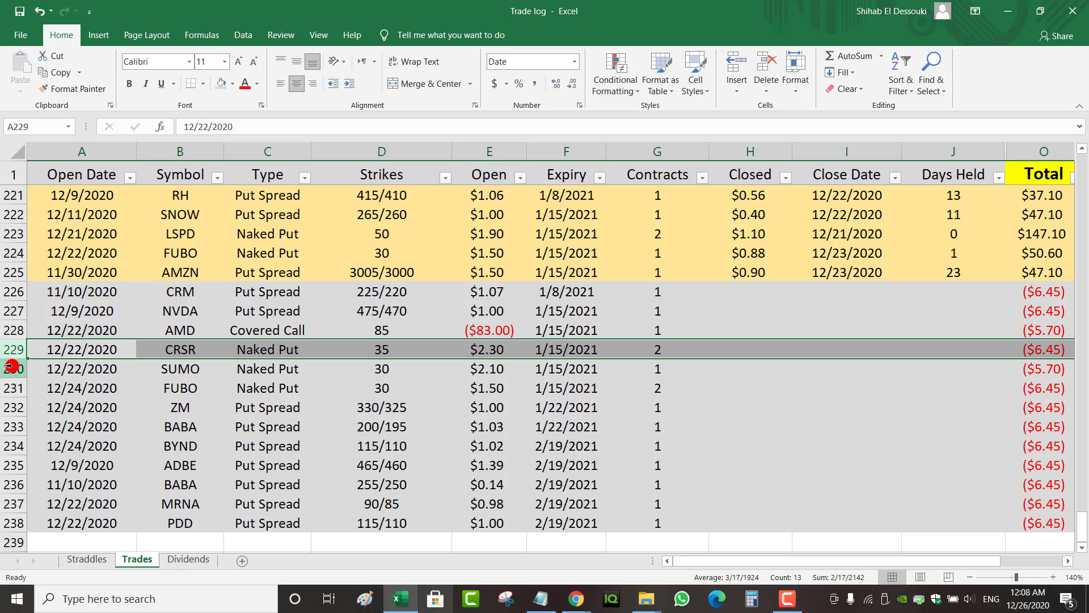
{"action": "left_click", "coordinate": [11, 370]}
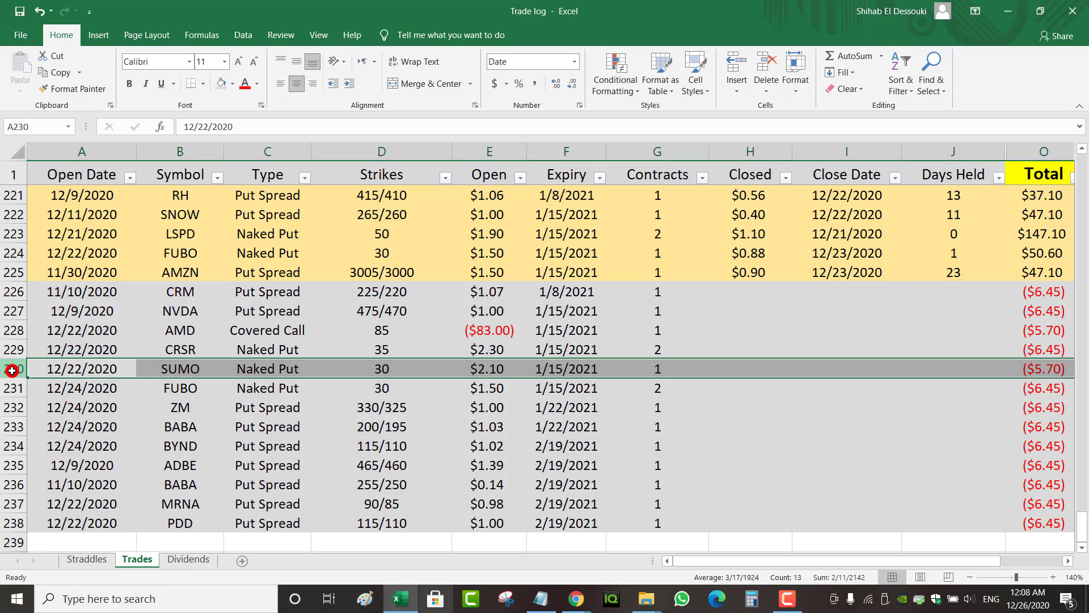
{"action": "left_click", "coordinate": [671, 368]}
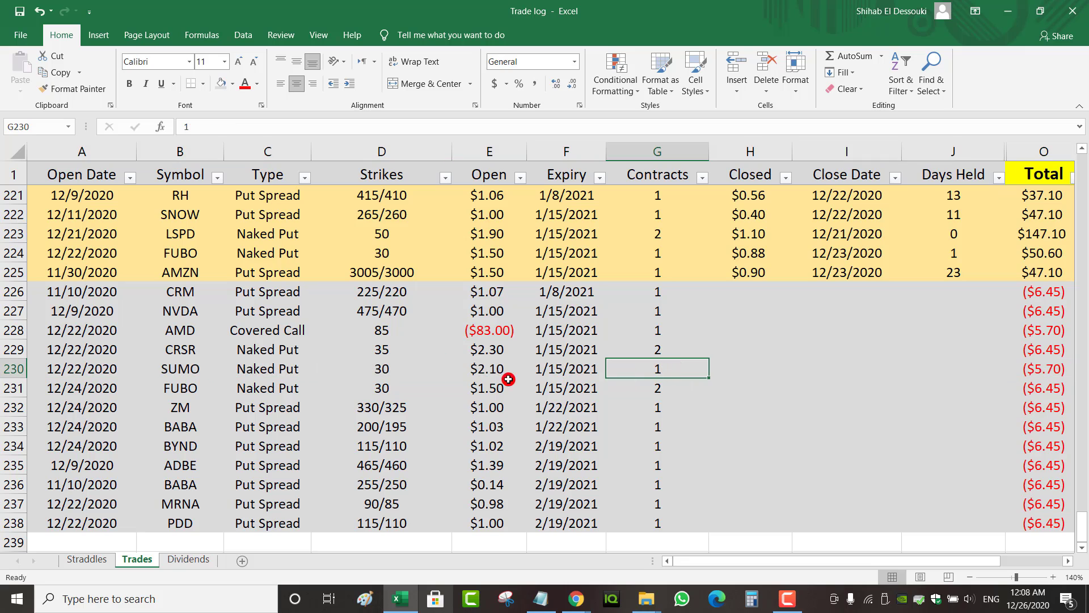
{"action": "left_click", "coordinate": [488, 375]}
{"action": "left_click", "coordinate": [586, 370]}
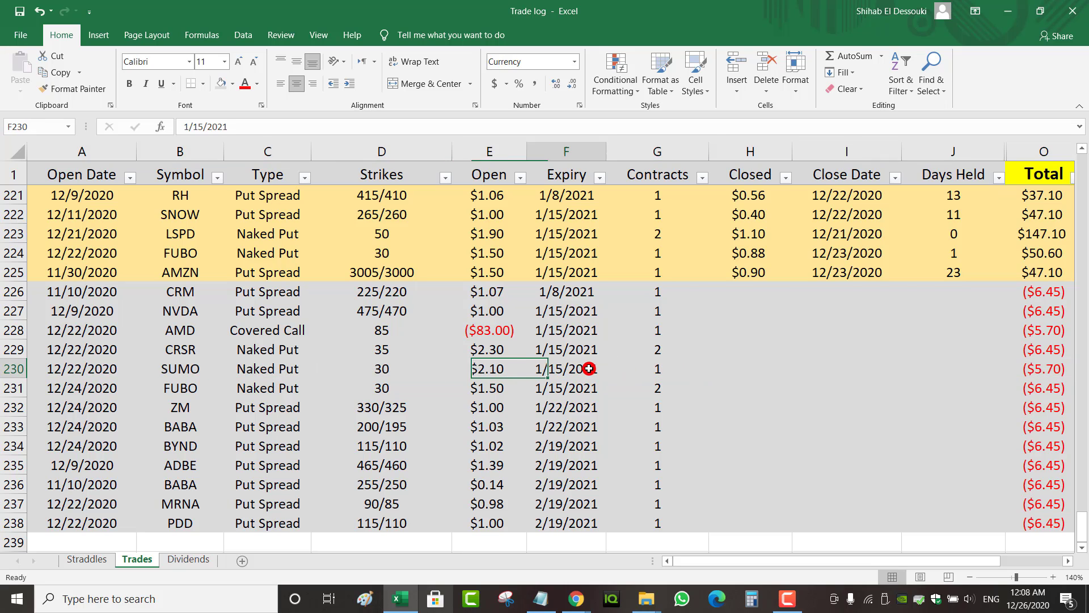
{"action": "left_click", "coordinate": [16, 369]}
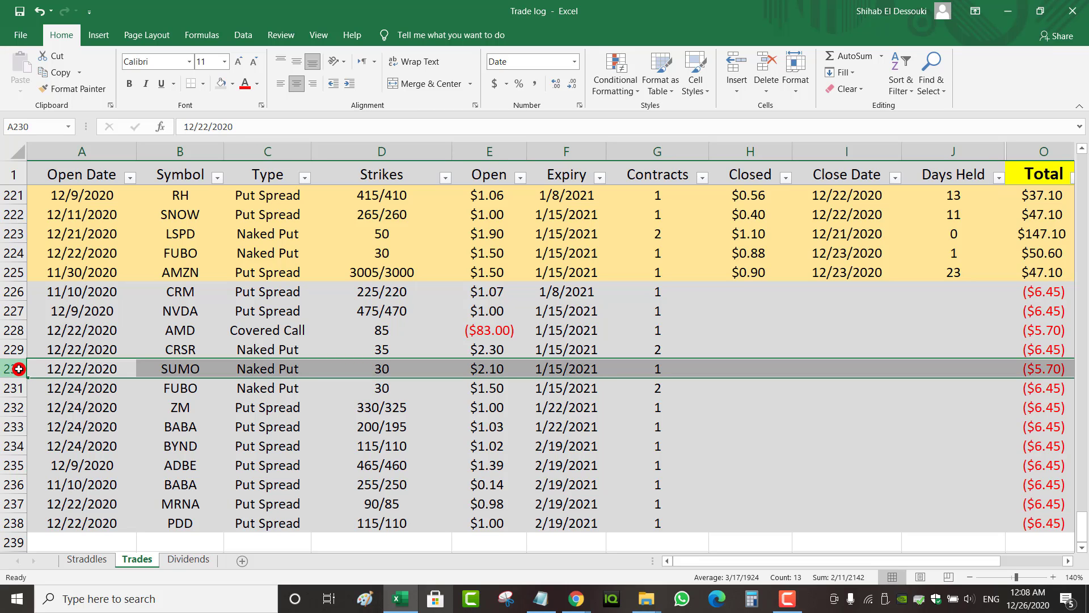
{"action": "left_click", "coordinate": [5, 389]}
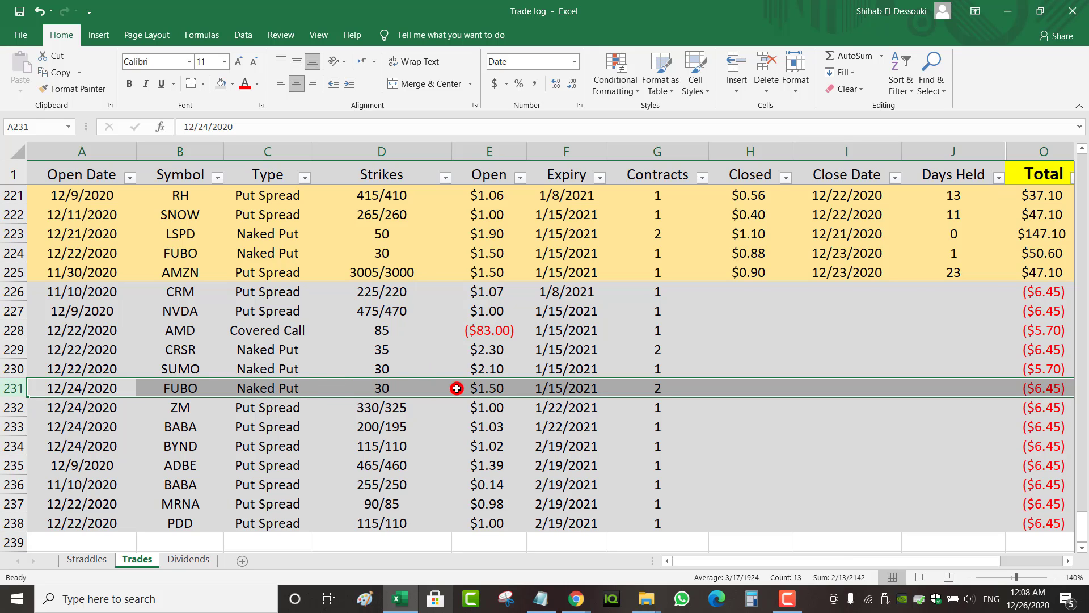
{"action": "left_click", "coordinate": [504, 387]}
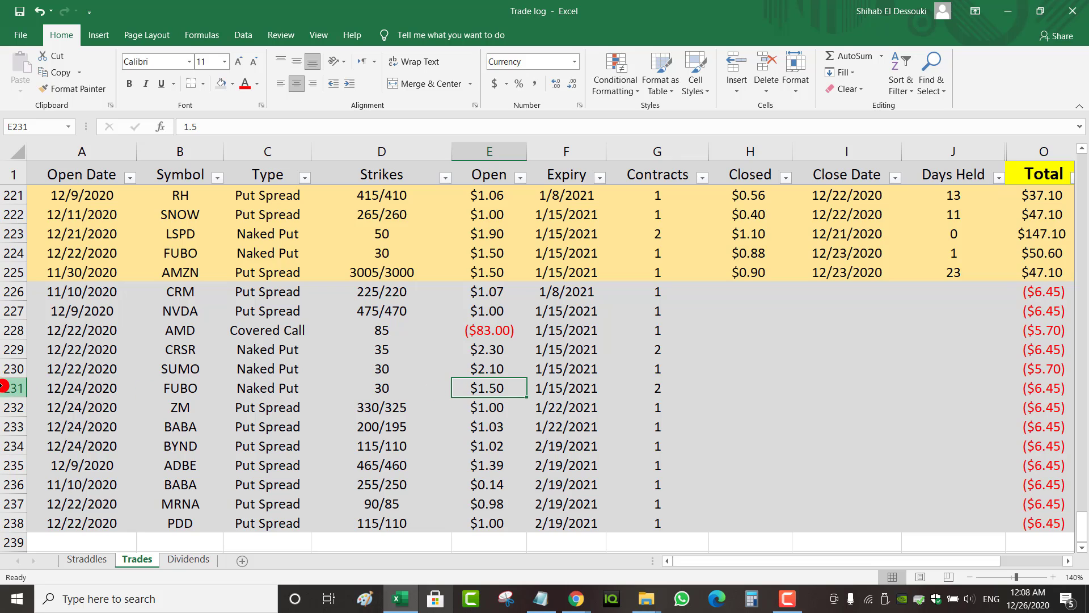
{"action": "left_click", "coordinate": [4, 387]}
{"action": "left_click_drag", "start_coordinate": [3, 387], "coordinate": [3, 355]}
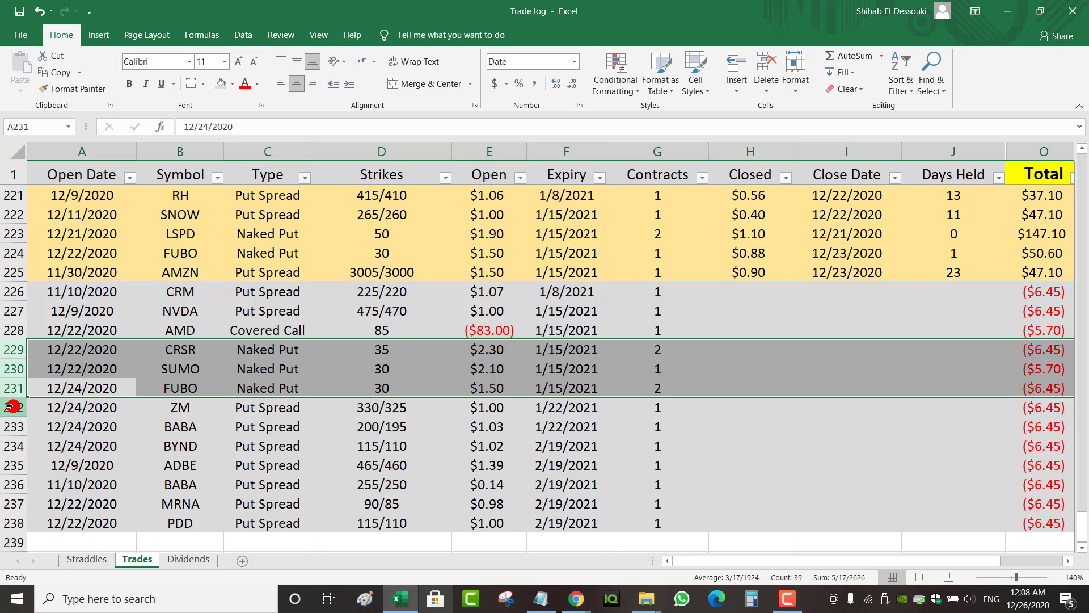
{"action": "left_click_drag", "start_coordinate": [13, 406], "coordinate": [13, 523]}
{"action": "left_click", "coordinate": [260, 407]}
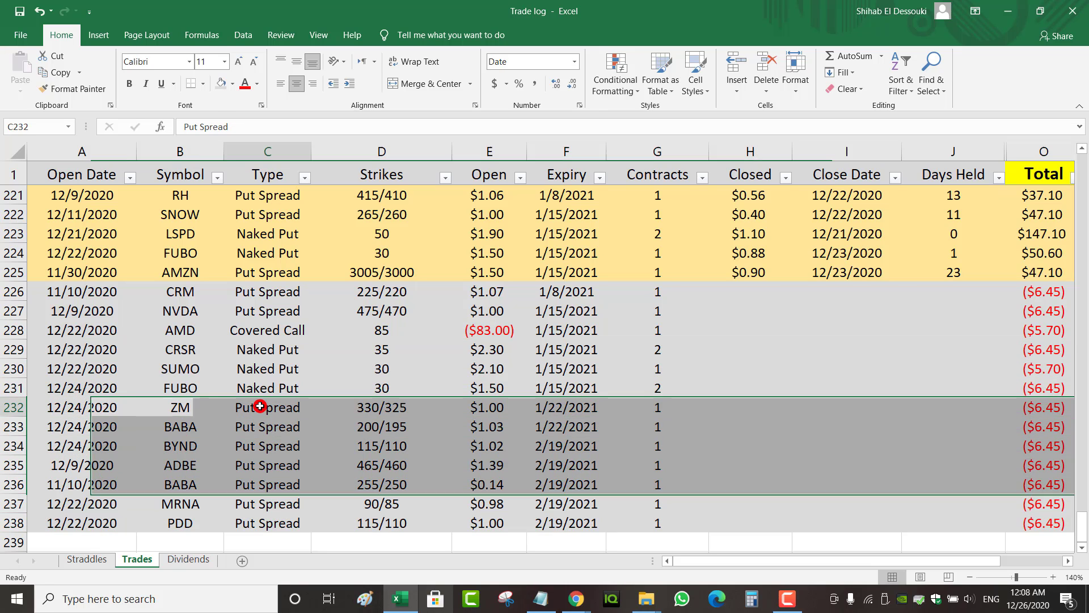
{"action": "left_click", "coordinate": [95, 409]}
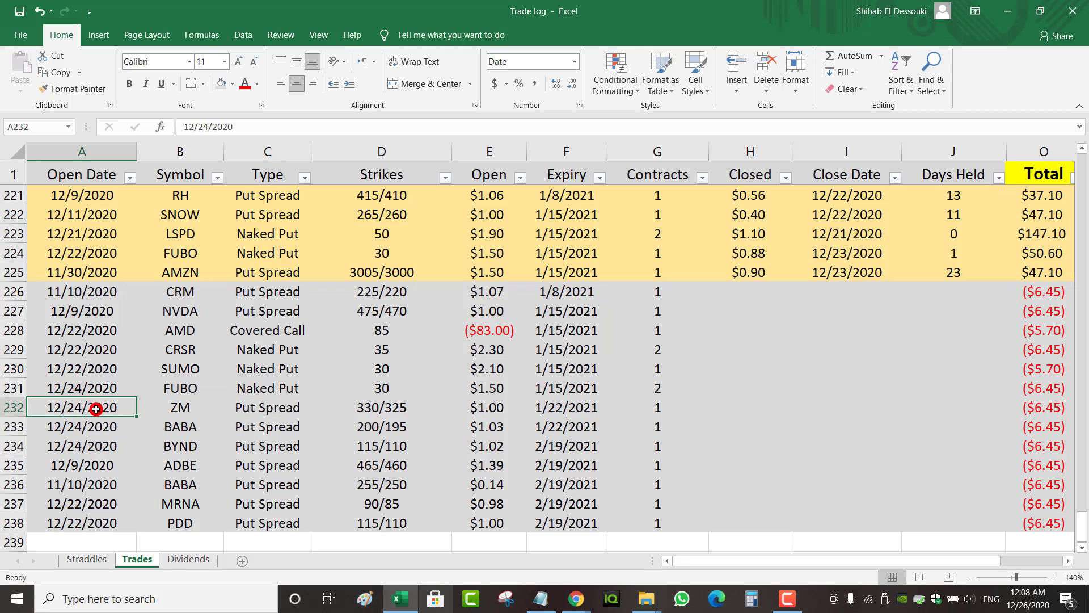
{"action": "left_click", "coordinate": [388, 408]}
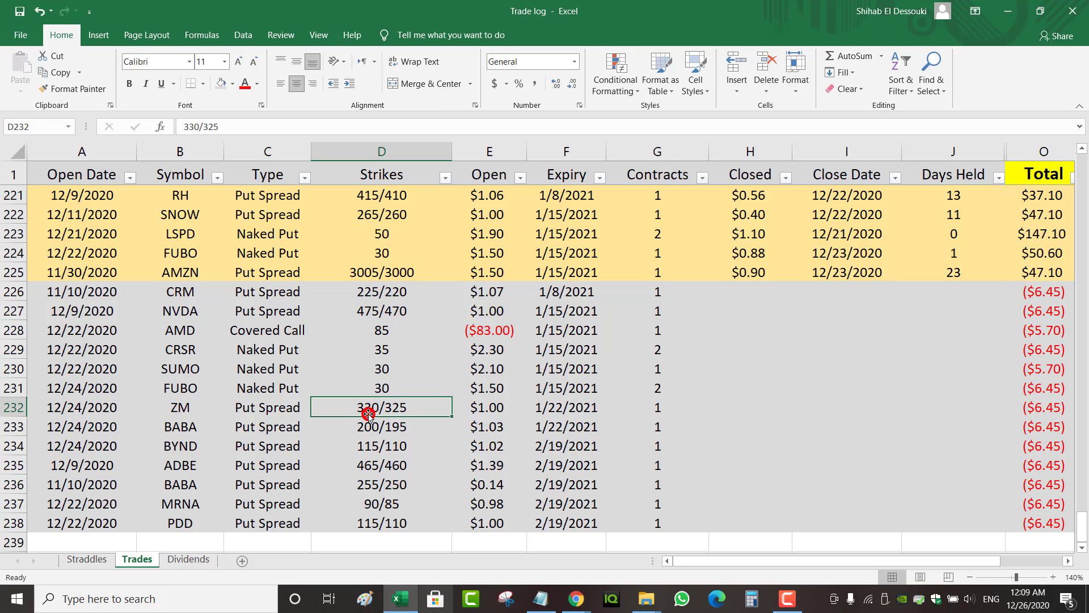
{"action": "left_click", "coordinate": [545, 409]}
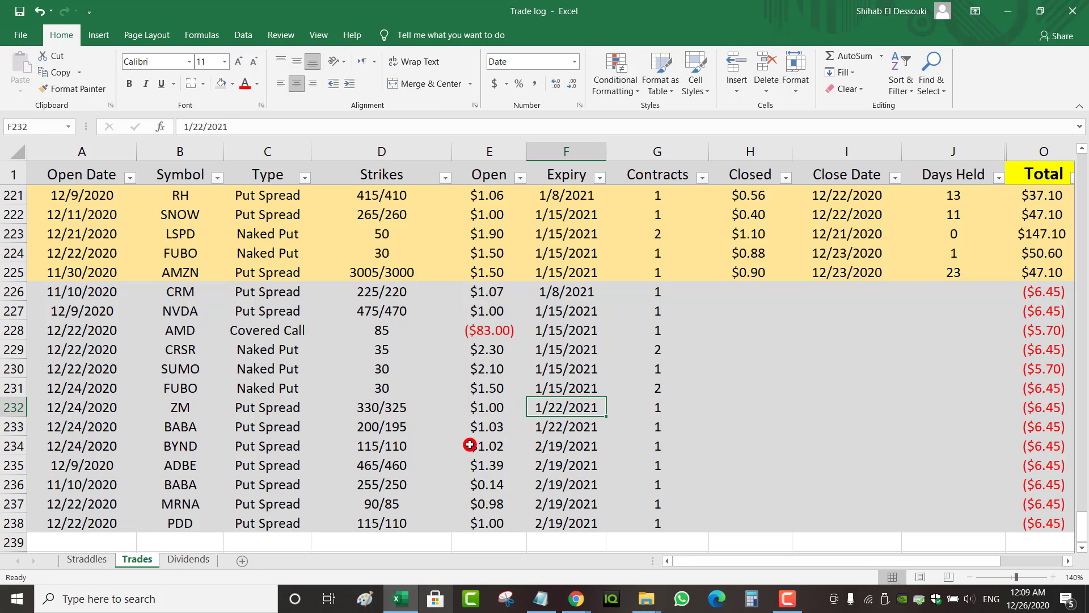
{"action": "left_click", "coordinate": [489, 410]}
{"action": "left_click", "coordinate": [7, 426]}
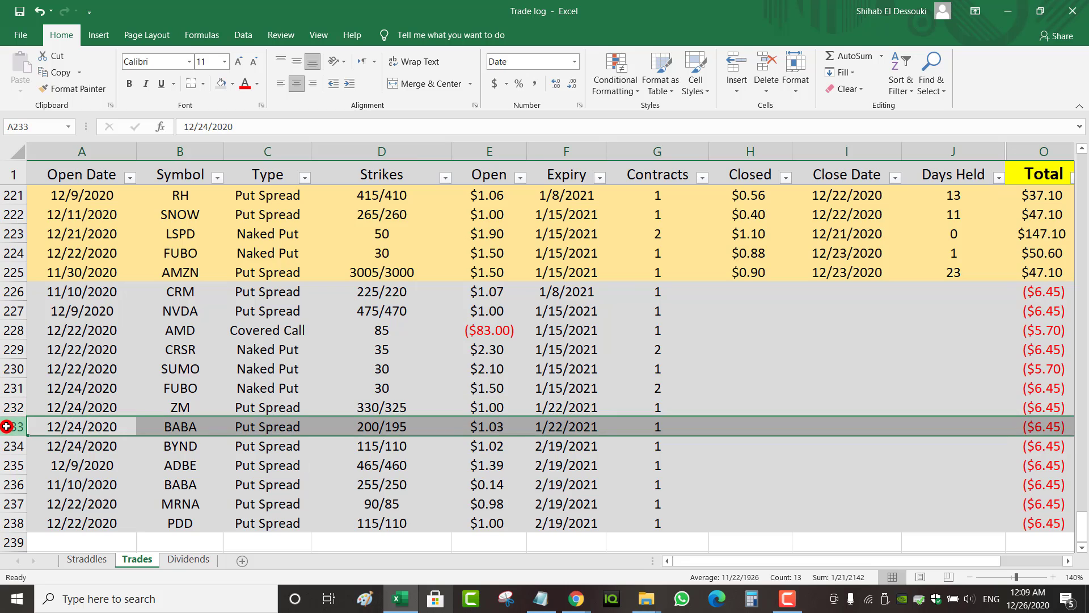
{"action": "left_click", "coordinate": [369, 430]}
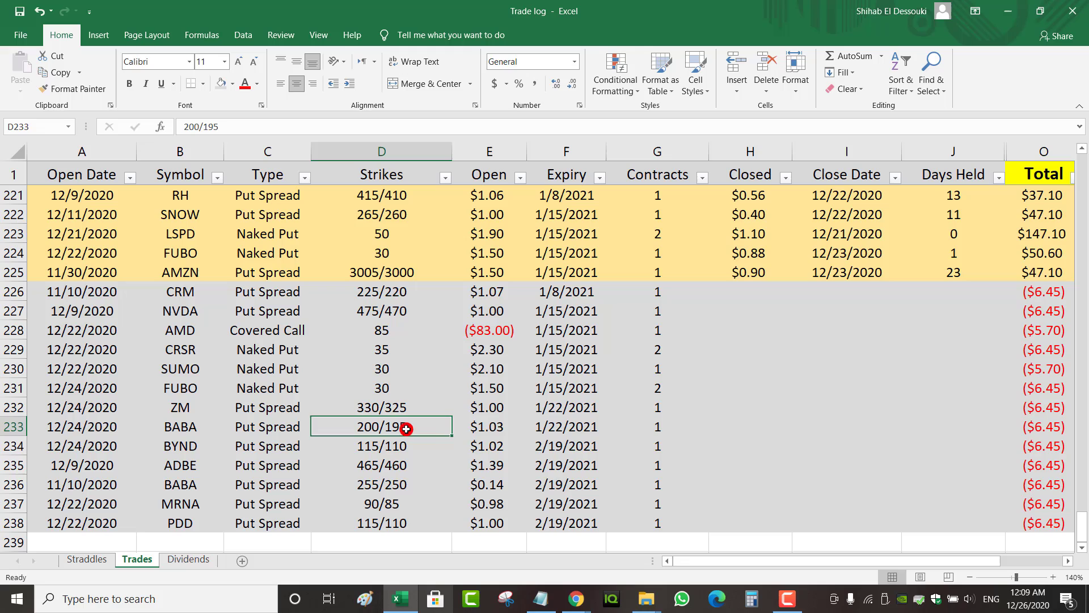
{"action": "left_click", "coordinate": [556, 431]}
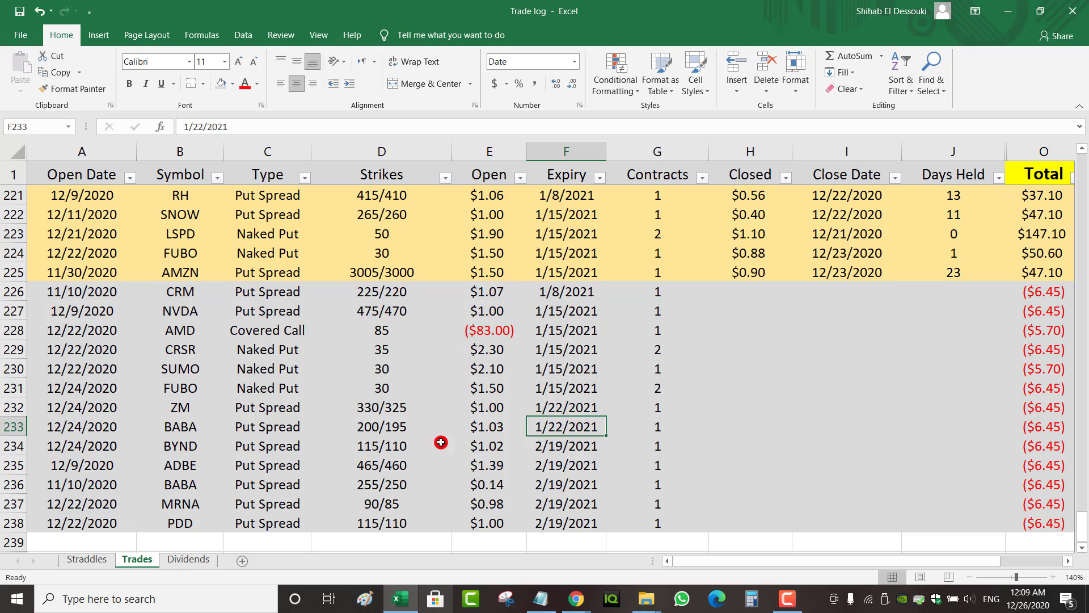
{"action": "left_click", "coordinate": [491, 428]}
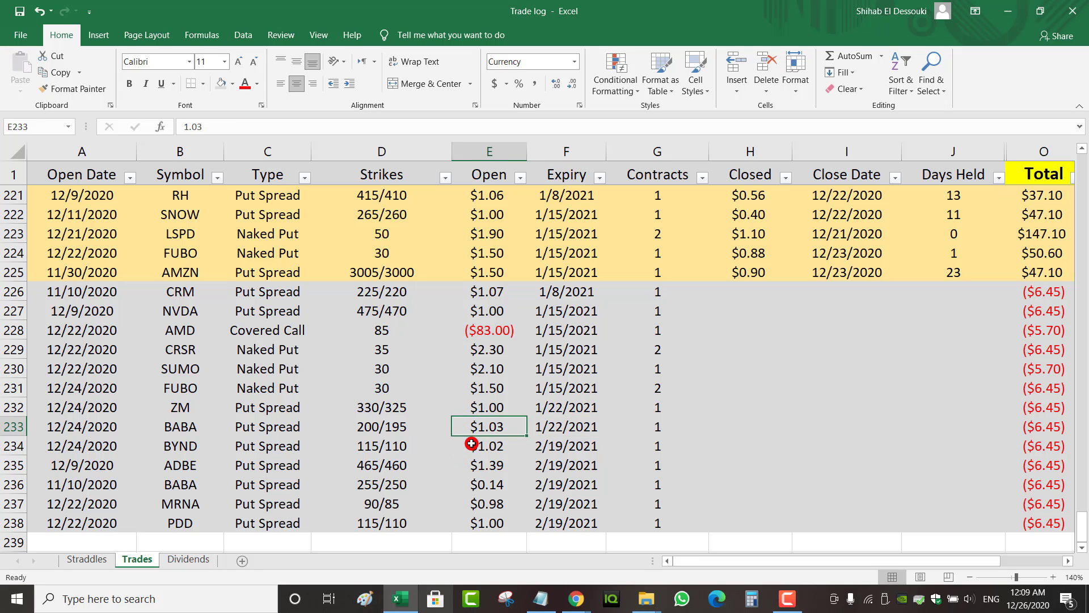
{"action": "left_click", "coordinate": [7, 486]}
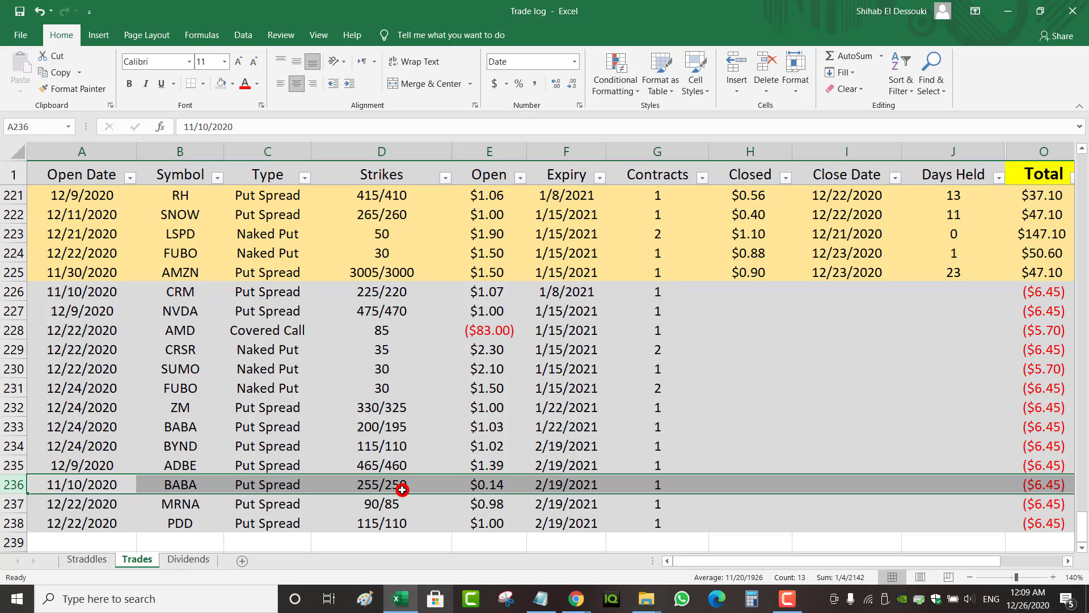
{"action": "left_click", "coordinate": [60, 484]}
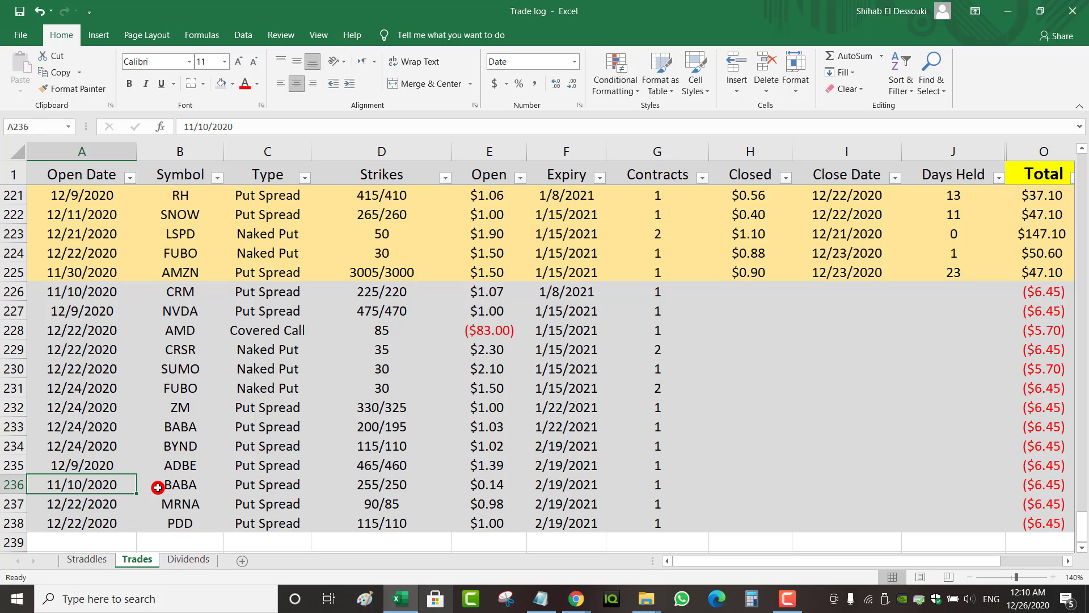
{"action": "left_click", "coordinate": [544, 485]}
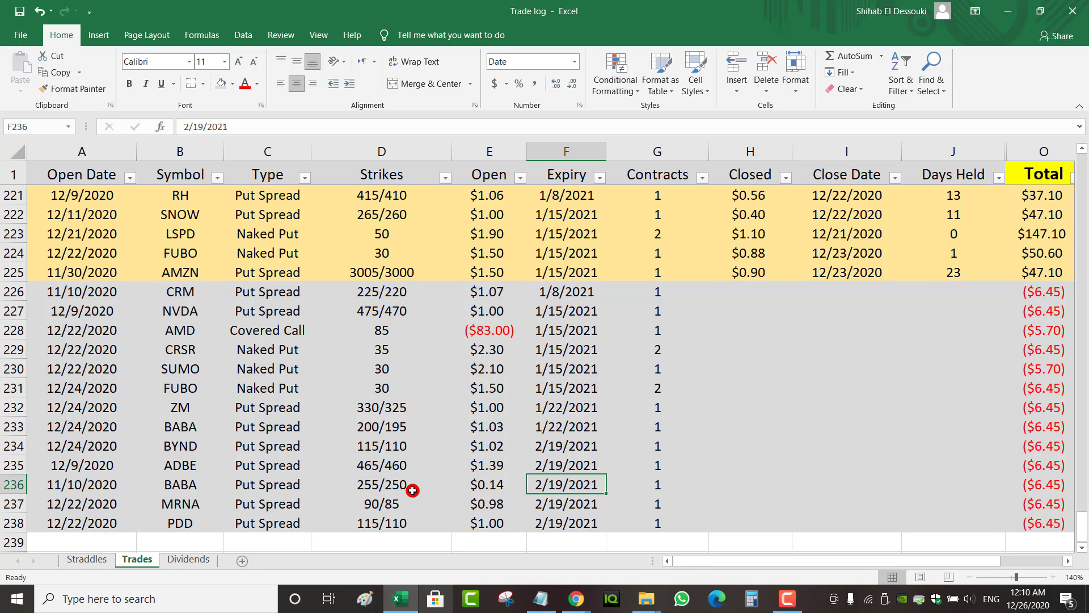
{"action": "left_click", "coordinate": [394, 488]}
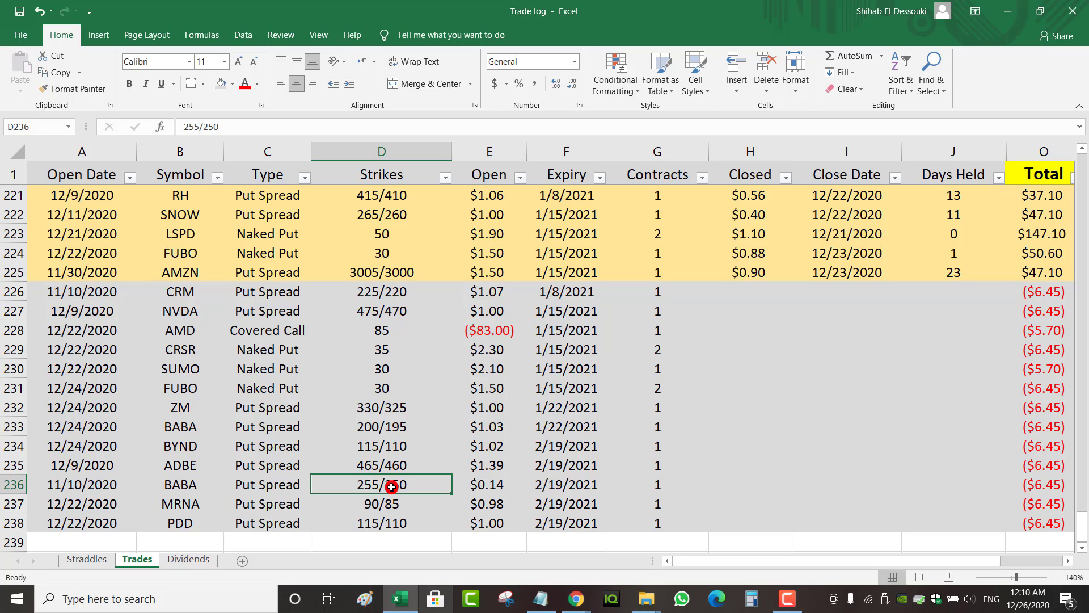
{"action": "left_click", "coordinate": [15, 485]}
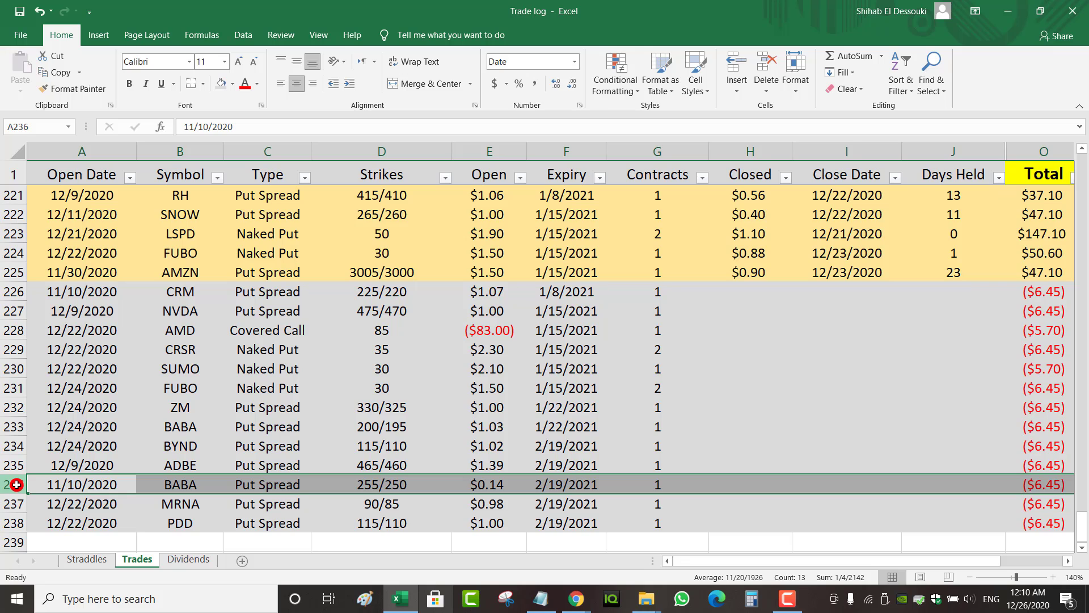
{"action": "left_click", "coordinate": [561, 490]}
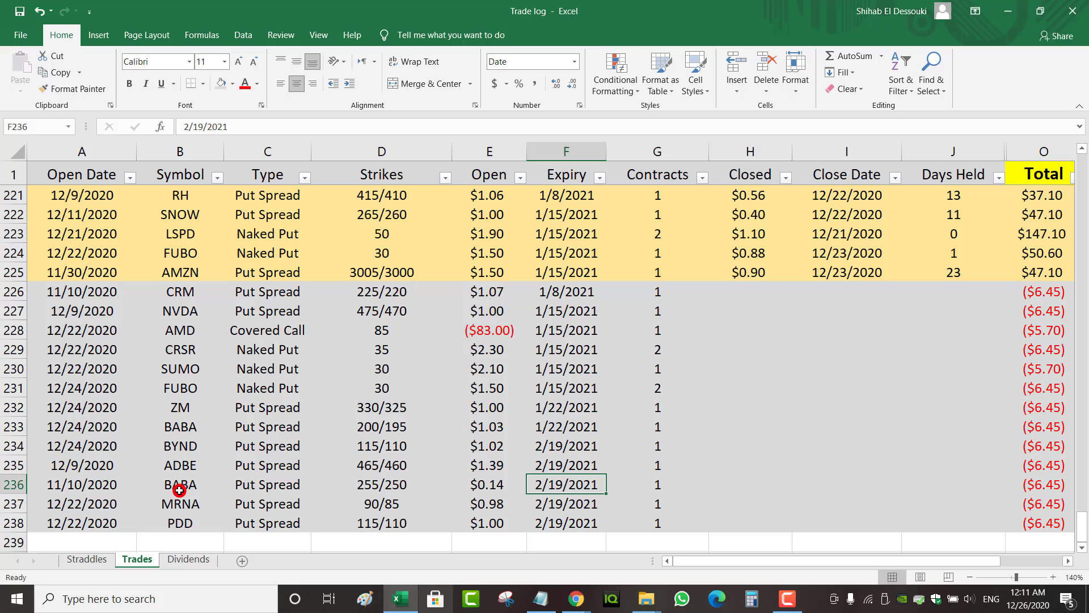
{"action": "left_click", "coordinate": [14, 484]}
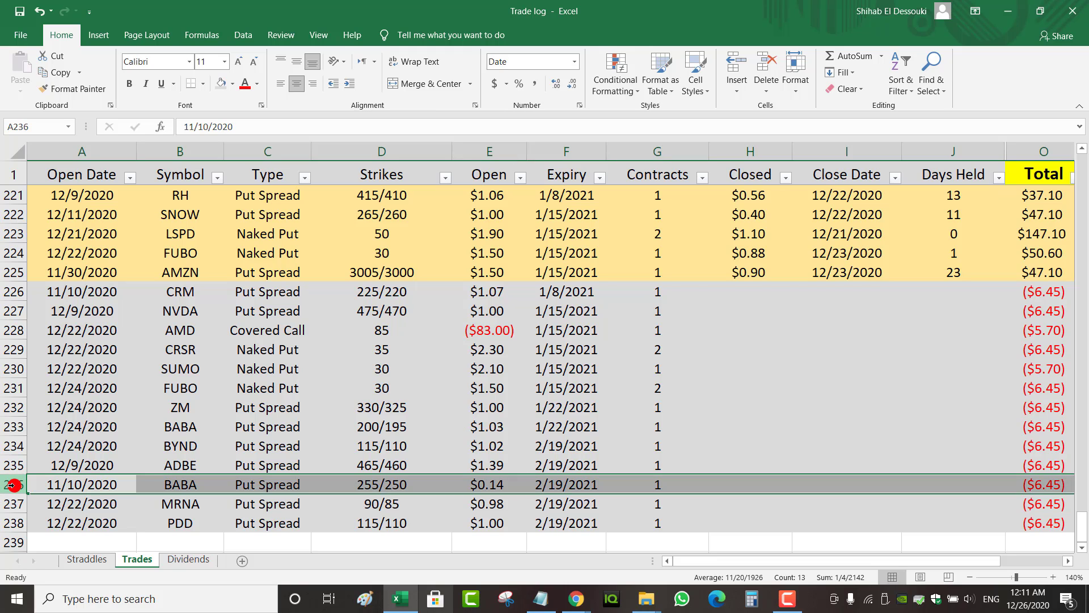
{"action": "left_click", "coordinate": [12, 446]}
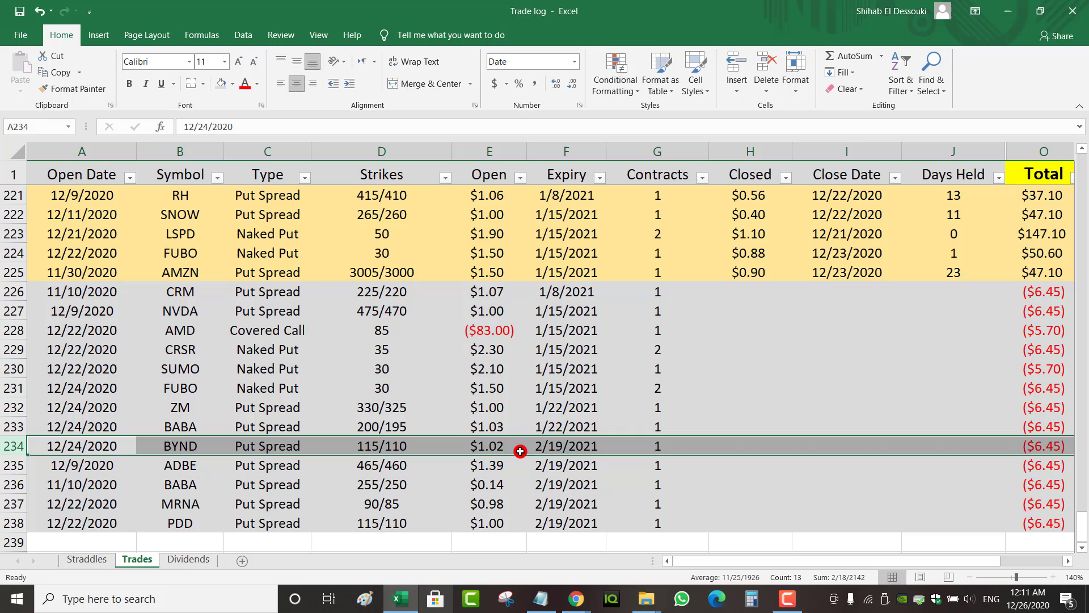
{"action": "left_click", "coordinate": [499, 448]}
{"action": "left_click", "coordinate": [564, 450]}
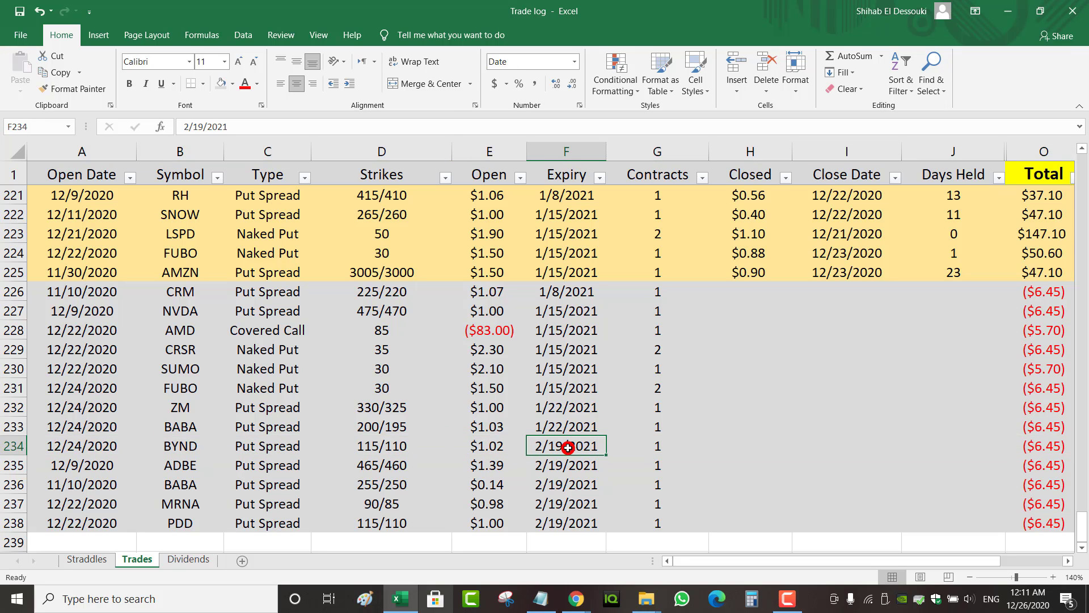
{"action": "left_click", "coordinate": [10, 465]}
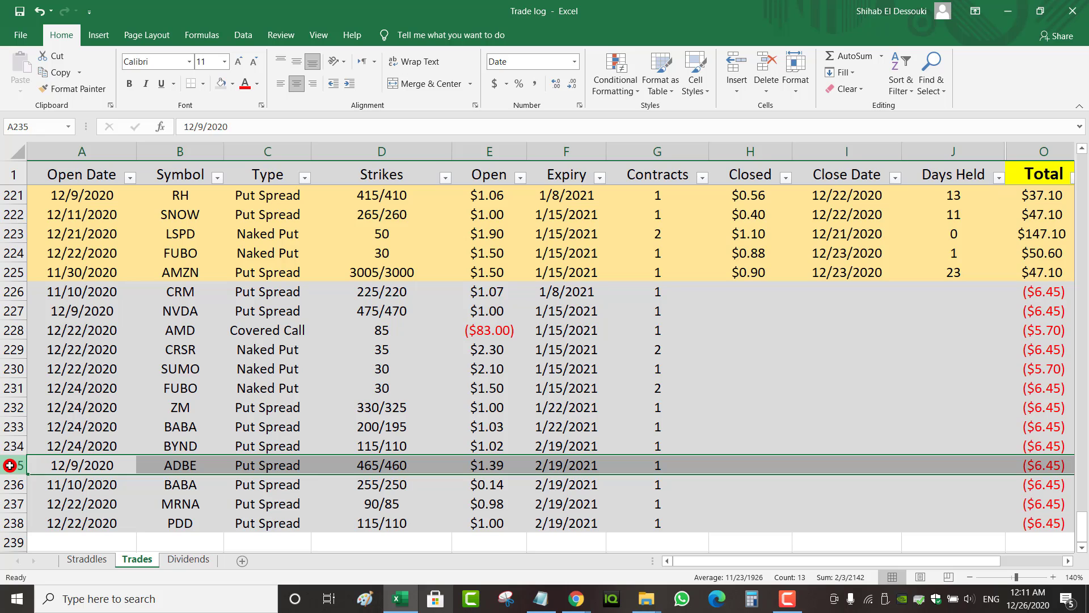
{"action": "left_click", "coordinate": [502, 470]}
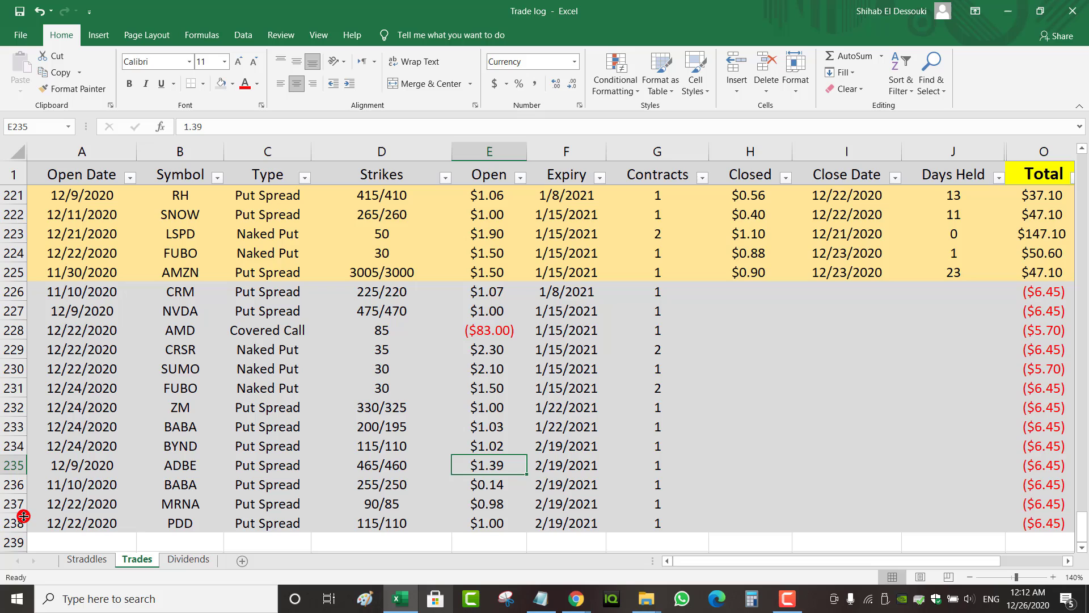
{"action": "left_click", "coordinate": [373, 504]}
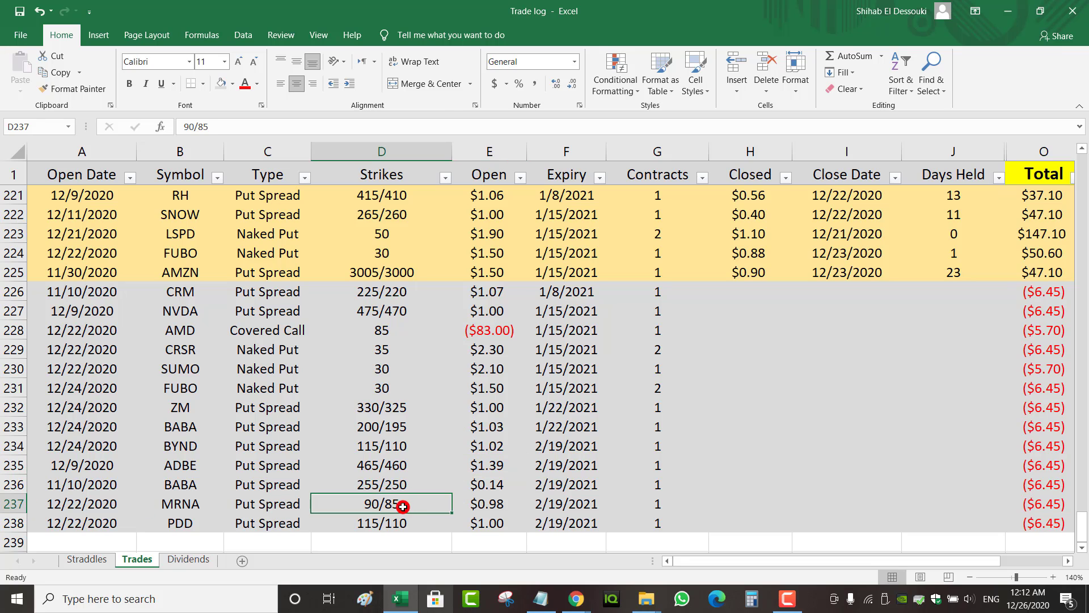
{"action": "left_click", "coordinate": [501, 505]}
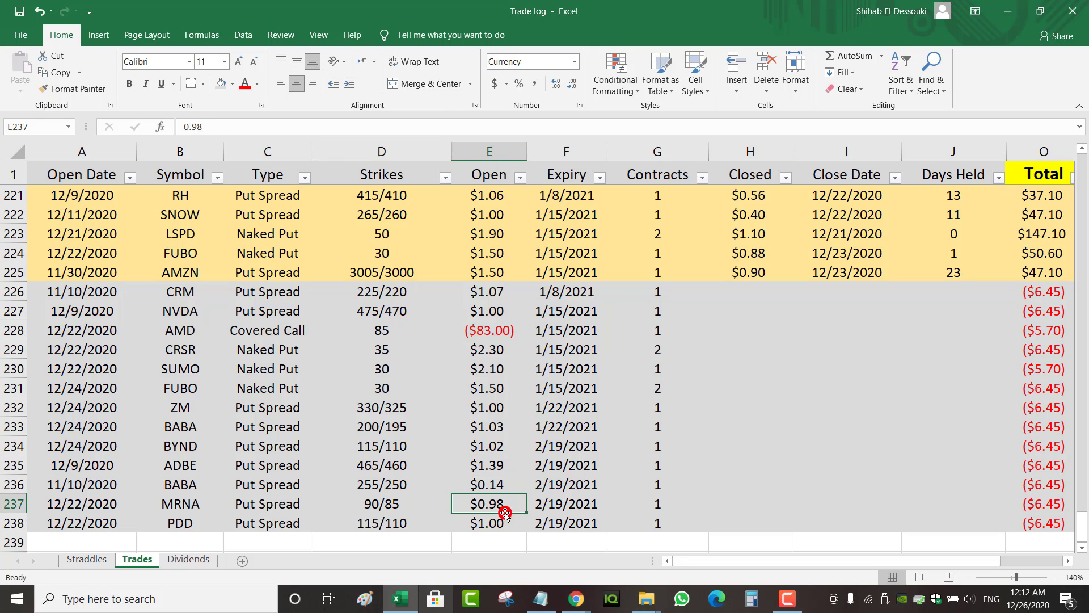
{"action": "left_click", "coordinate": [574, 505]}
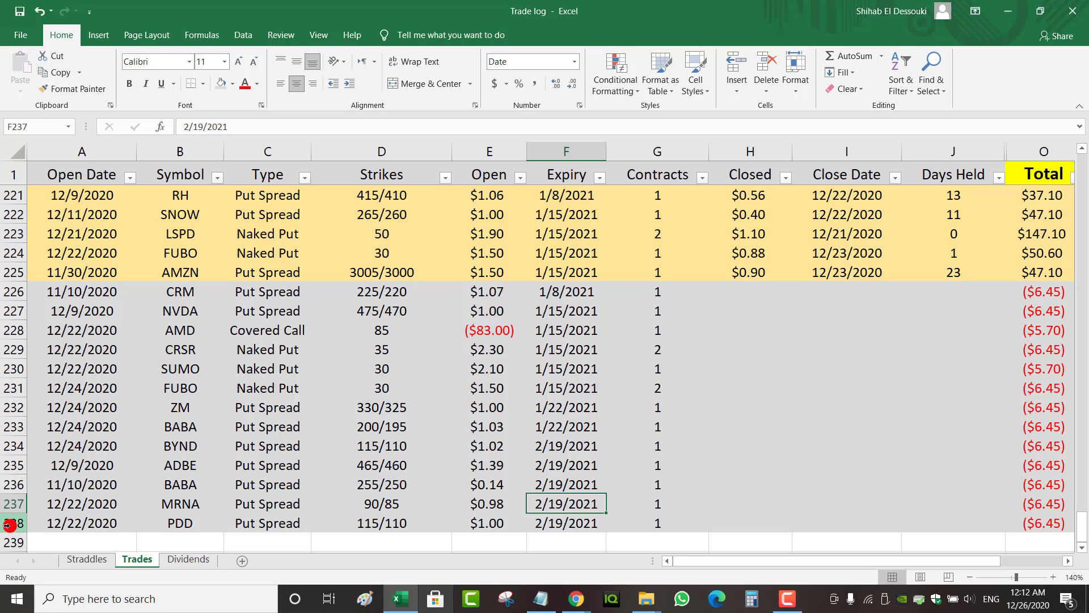
{"action": "left_click", "coordinate": [141, 525]}
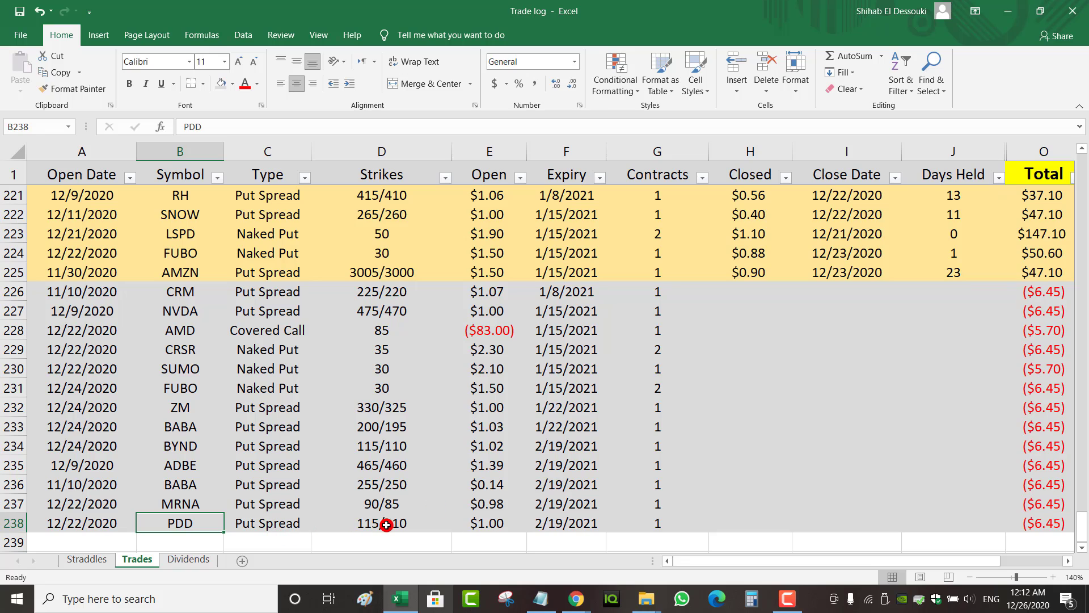
{"action": "left_click", "coordinate": [559, 521]}
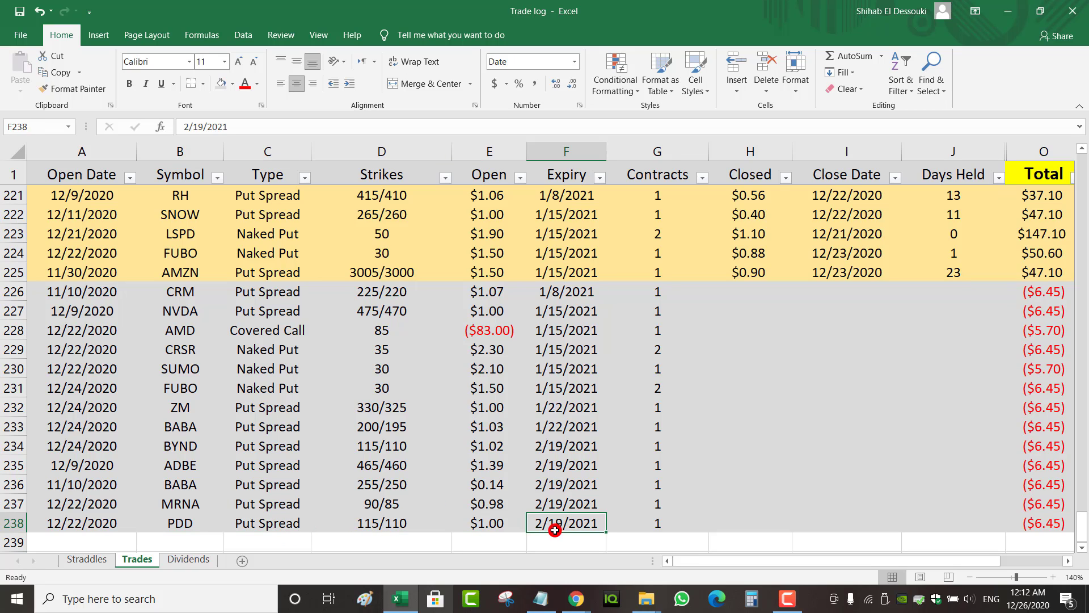
{"action": "left_click", "coordinate": [489, 527]}
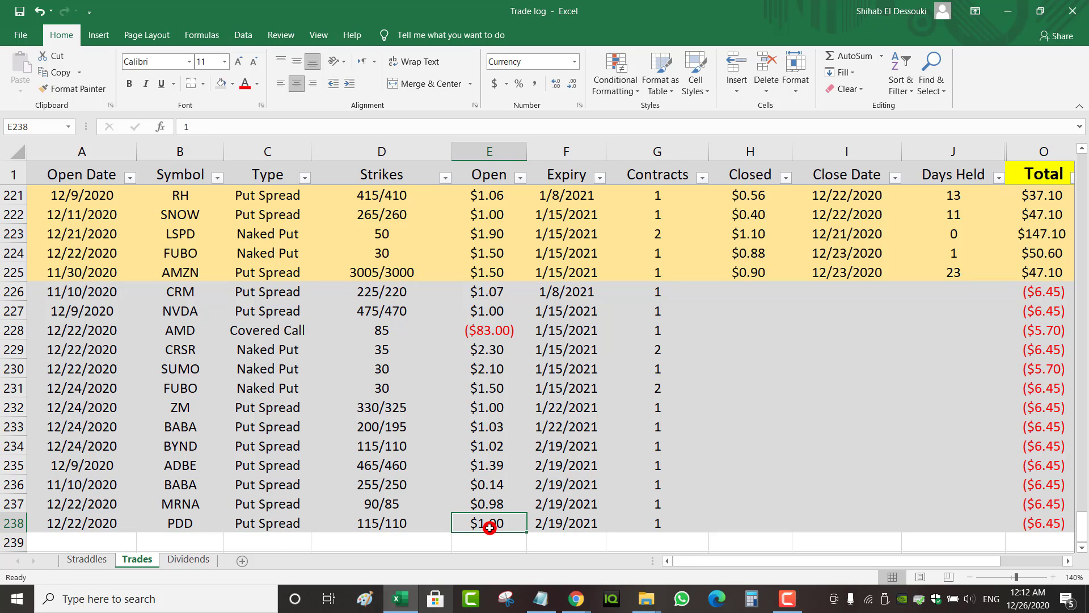
{"action": "left_click", "coordinate": [390, 527]}
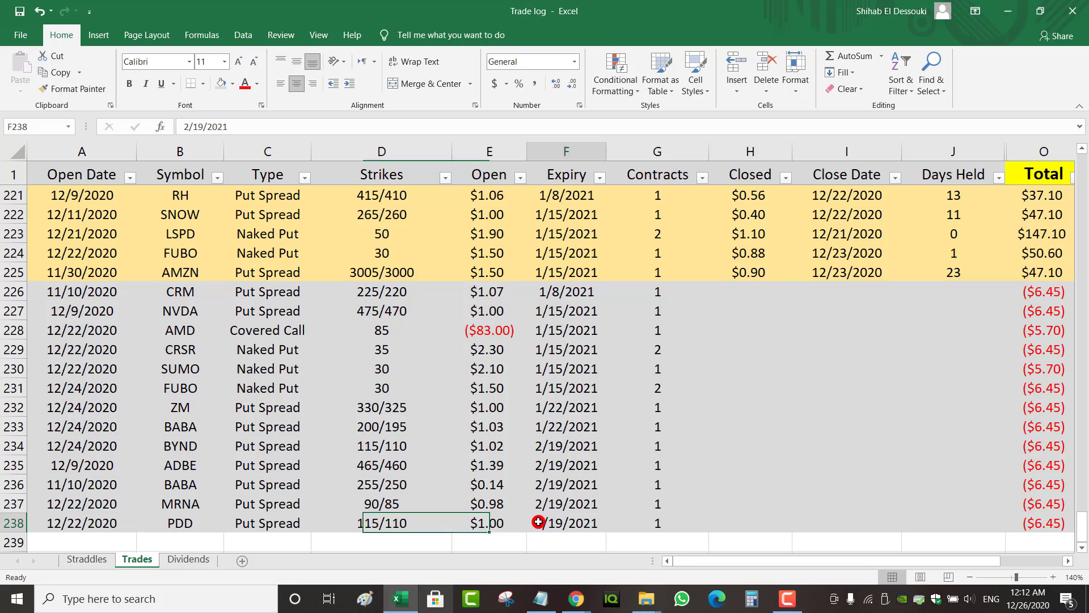
{"action": "left_click", "coordinate": [483, 522]}
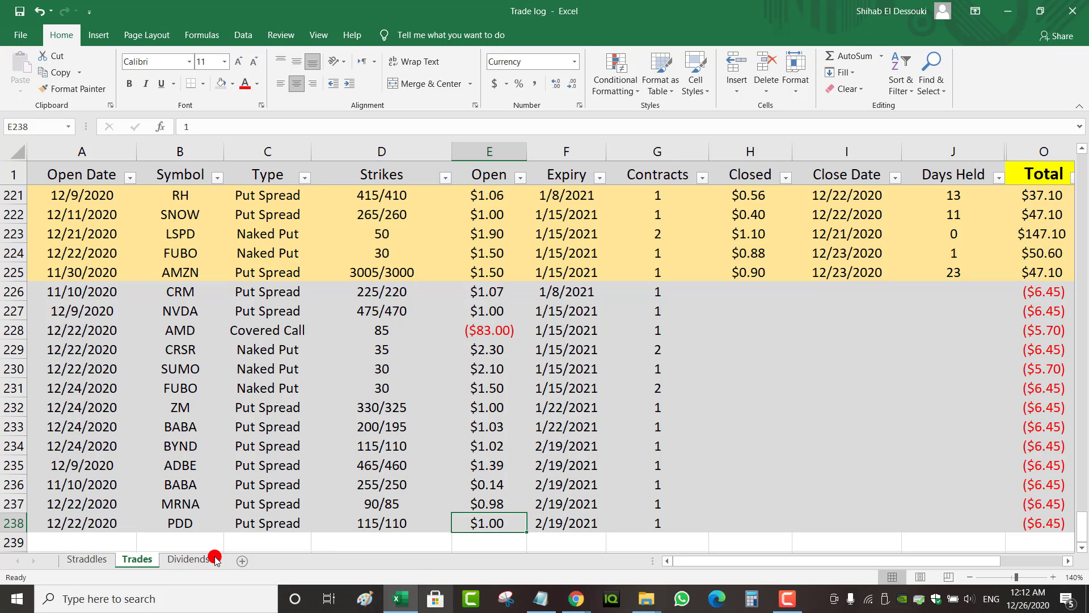
{"action": "left_click", "coordinate": [12, 523]}
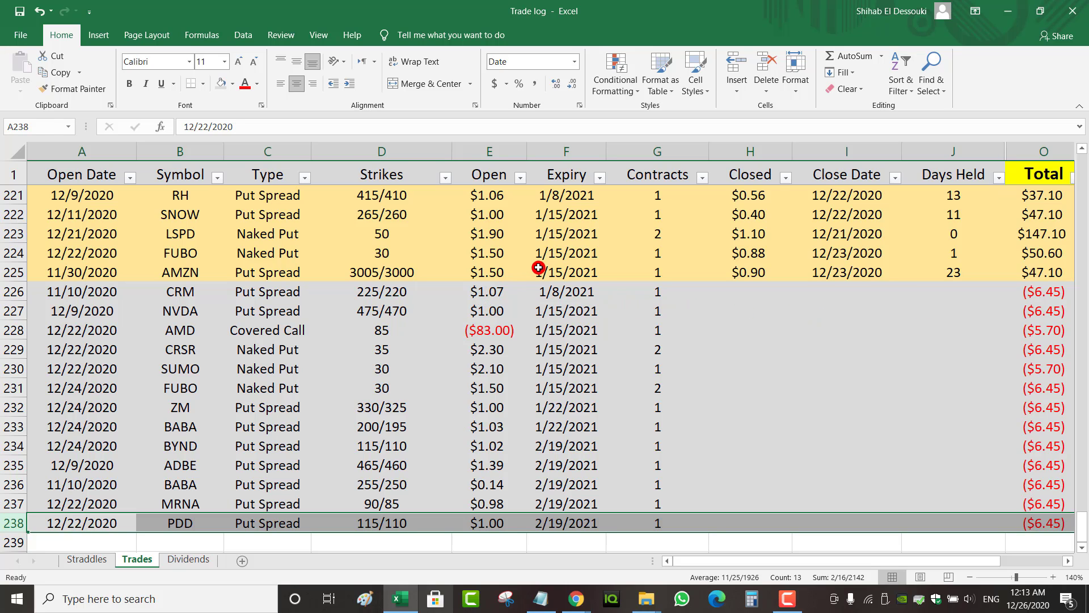
Step: Select E226:E238 to total the 13 open trades' Open amounts at ($68.47)
{"action": "left_click_drag", "start_coordinate": [489, 292], "coordinate": [515, 523]}
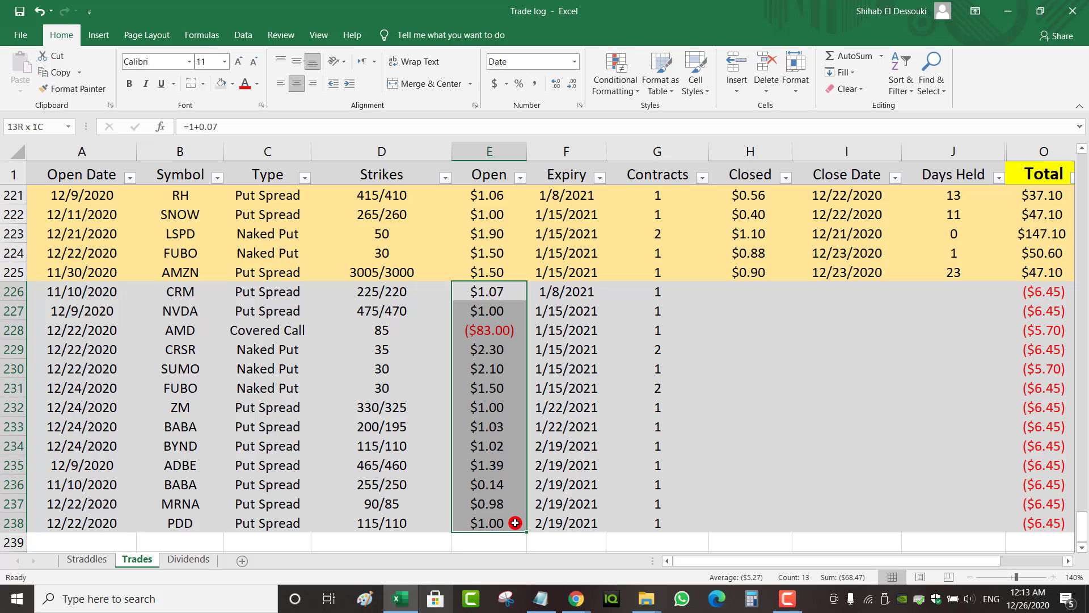